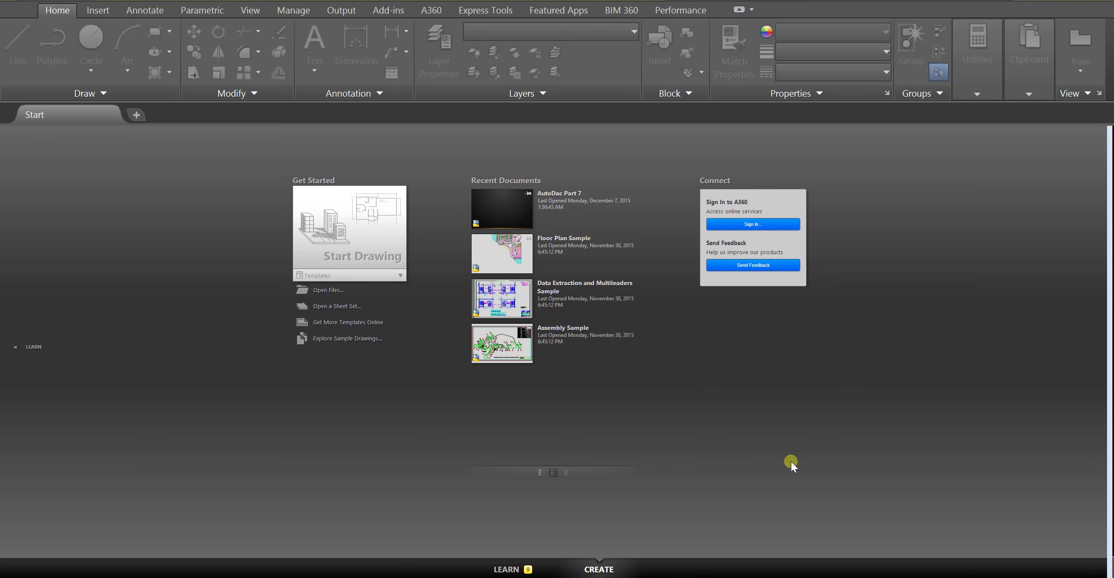
# Step: Start a new blank drawing, Drawing5, and pan around its empty model space
pyautogui.click(352, 258)
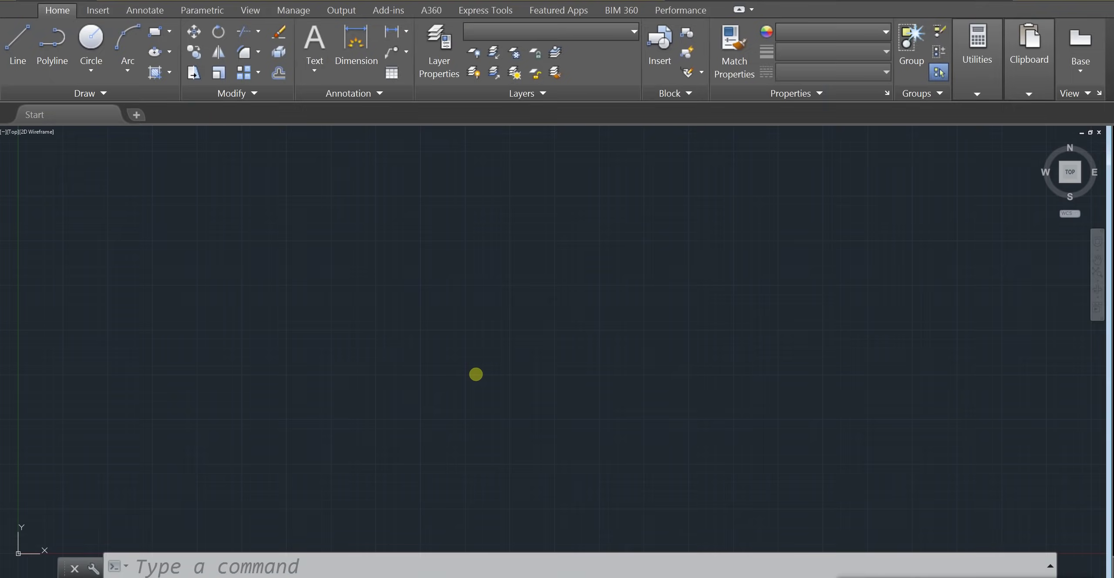
pyautogui.moveTo(554, 296)
pyautogui.mouseDown(button='middle')
pyautogui.moveTo(648, 304)
pyautogui.moveTo(592, 276)
pyautogui.moveTo(586, 352)
pyautogui.mouseUp(button='middle')
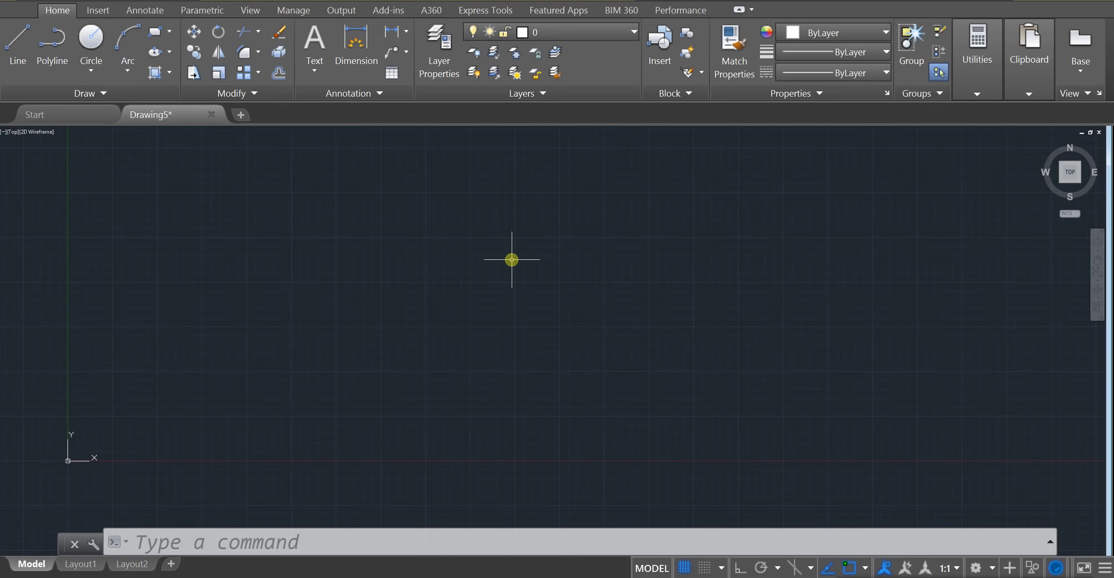
pyautogui.moveTo(484, 266); pyautogui.dragTo(537, 262, button='middle')
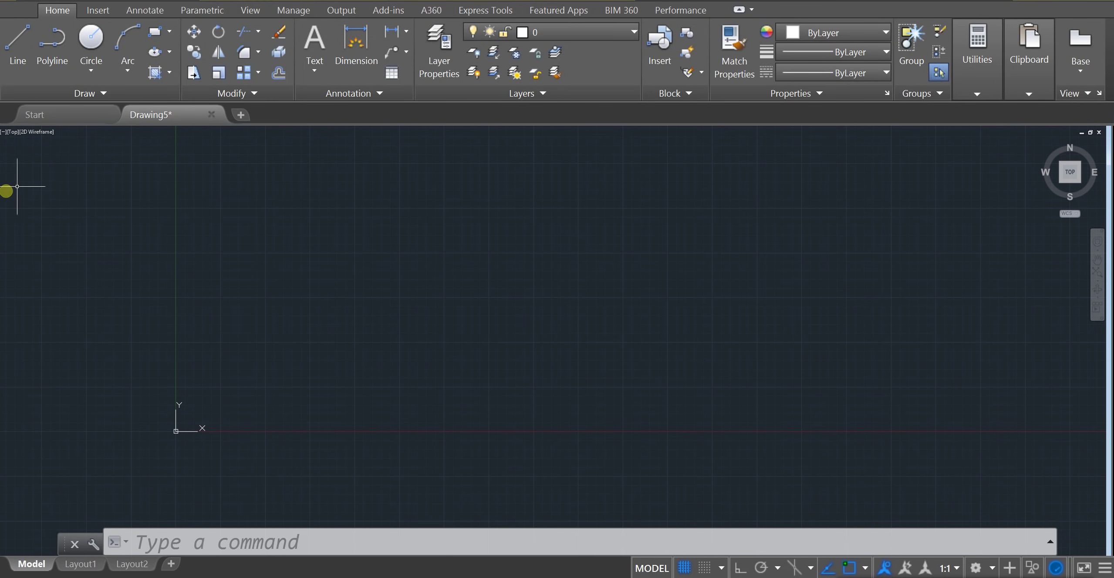
pyautogui.moveTo(551, 313); pyautogui.dragTo(518, 345, button='middle')
pyautogui.moveTo(664, 348)
pyautogui.mouseDown(button='middle')
pyautogui.moveTo(406, 338)
pyautogui.moveTo(566, 328)
pyautogui.mouseUp(button='middle')
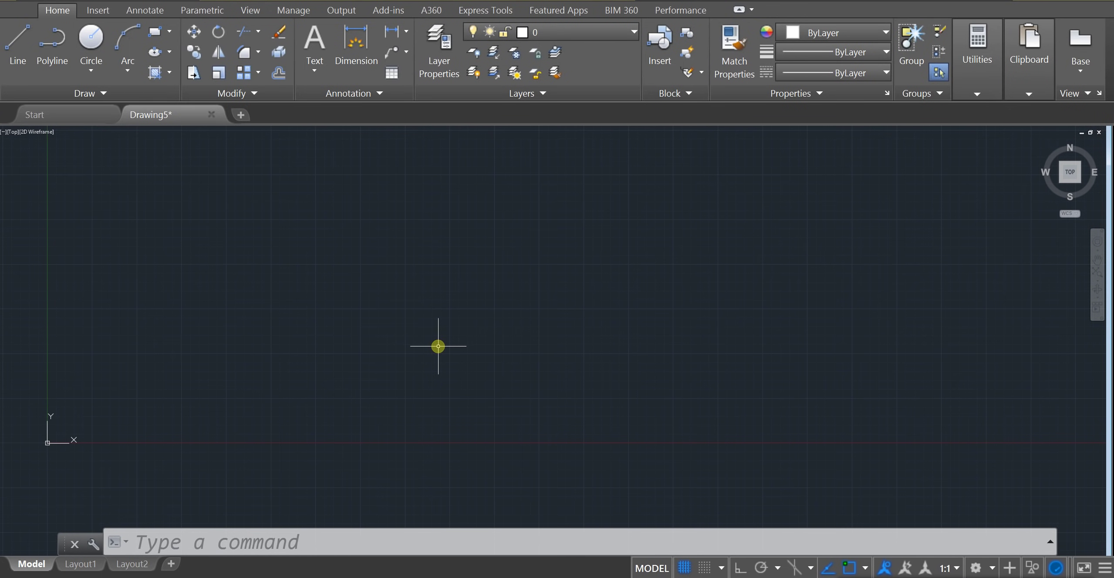
pyautogui.moveTo(440, 352); pyautogui.dragTo(490, 380, button='middle')
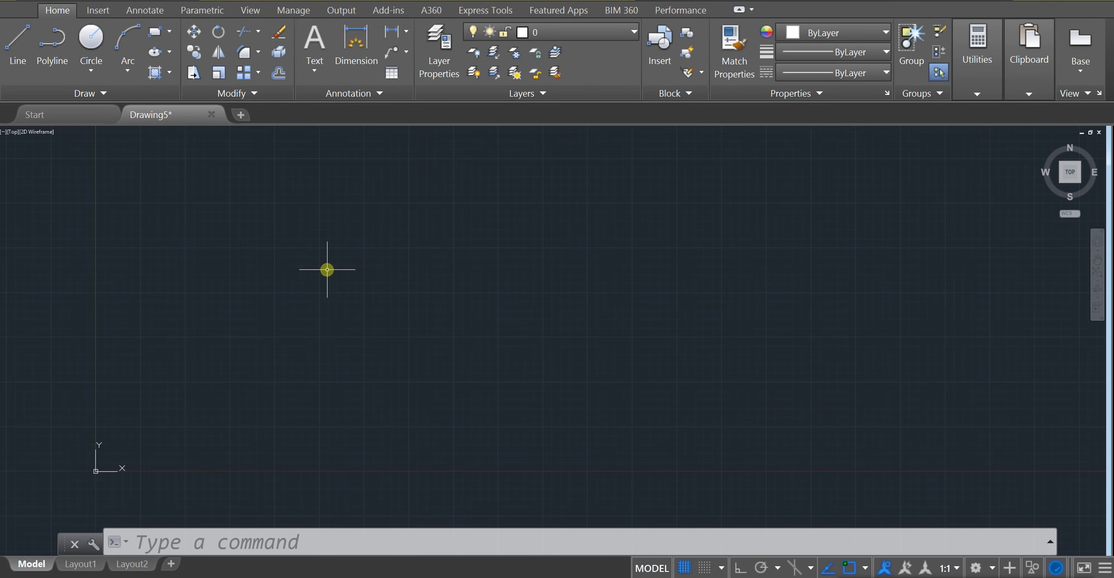
# Step: Draw two connected lines with LINE: a diagonal up-right, then a near-horizontal one leftward
pyautogui.write('L')
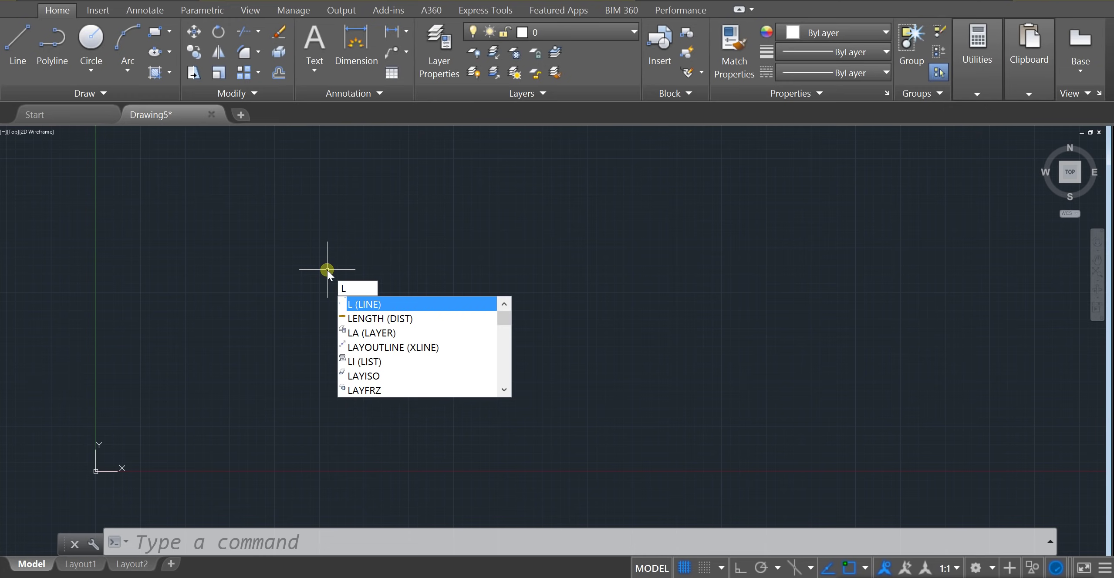
pyautogui.press('Return')
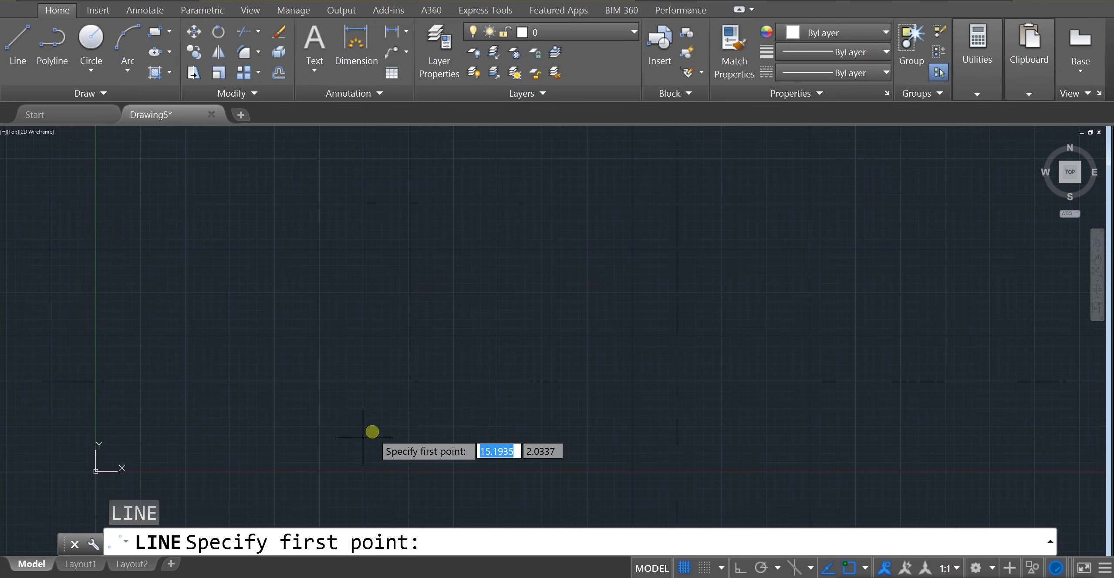
pyautogui.click(293, 464)
pyautogui.click(639, 227)
pyautogui.click(241, 219)
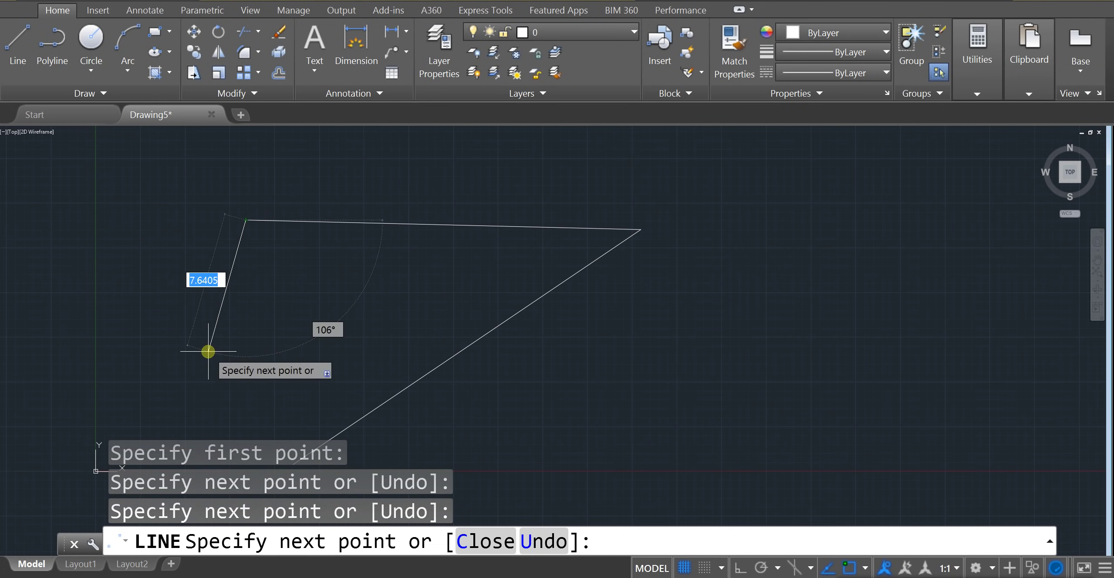
pyautogui.moveTo(209, 357); pyautogui.dragTo(236, 232, button='middle')
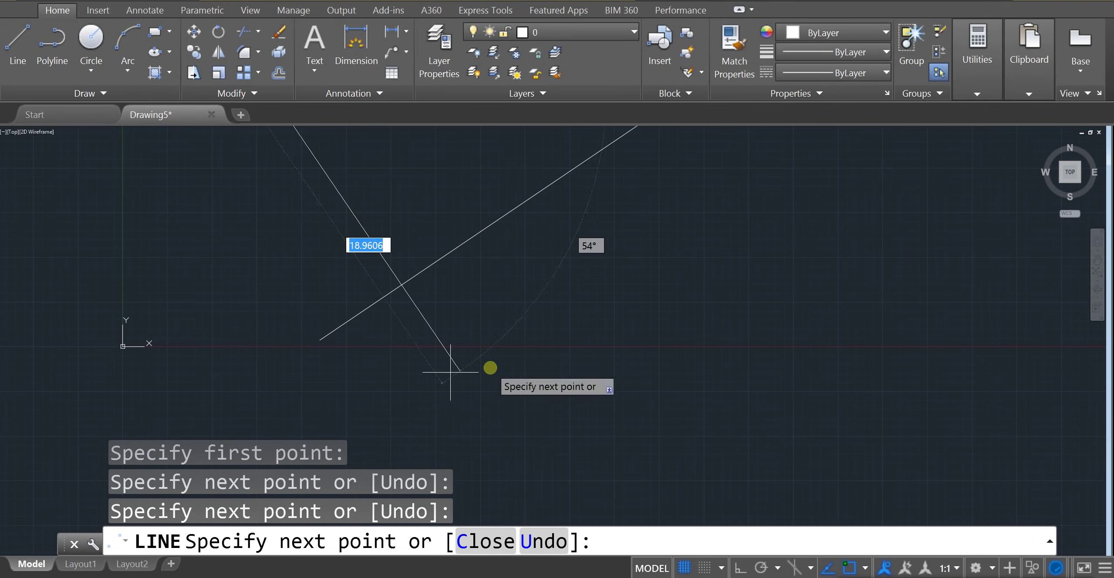
pyautogui.moveTo(473, 299); pyautogui.dragTo(550, 405, button='middle')
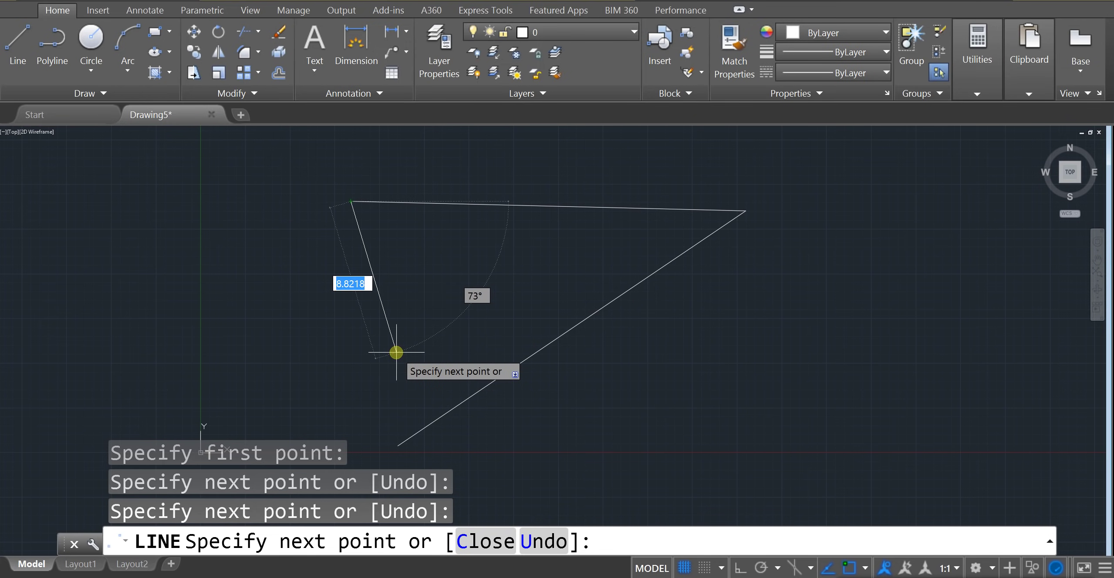
pyautogui.press('Escape')
pyautogui.press('Escape')
pyautogui.moveTo(798, 373); pyautogui.dragTo(741, 311, button='middle')
pyautogui.moveTo(758, 350); pyautogui.dragTo(682, 388, button='middle')
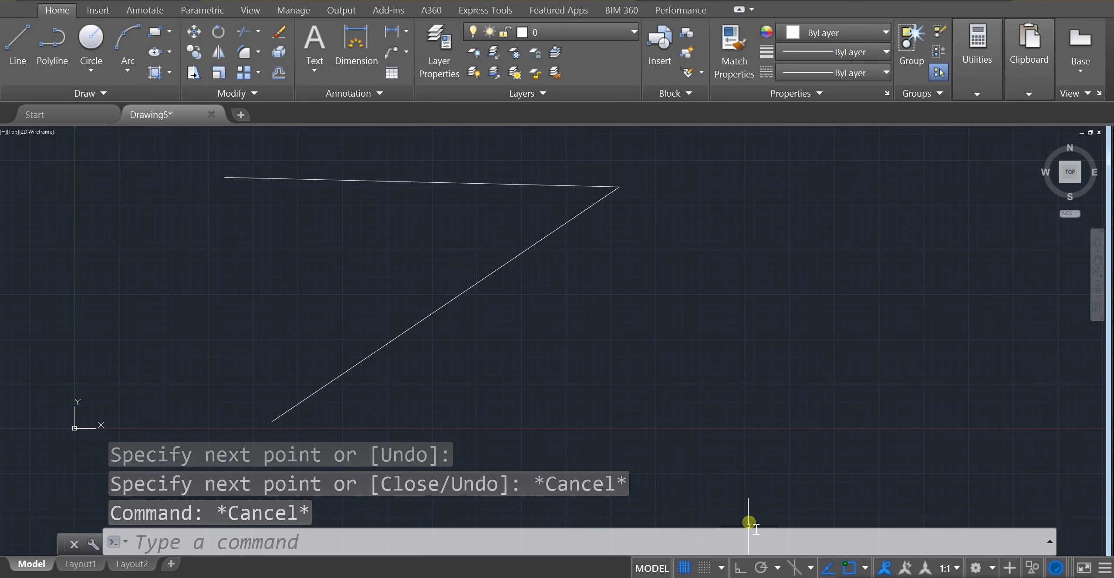
# Step: Turn on Ortho and draw the outline's vertical left edge and top edge
pyautogui.click(738, 568)
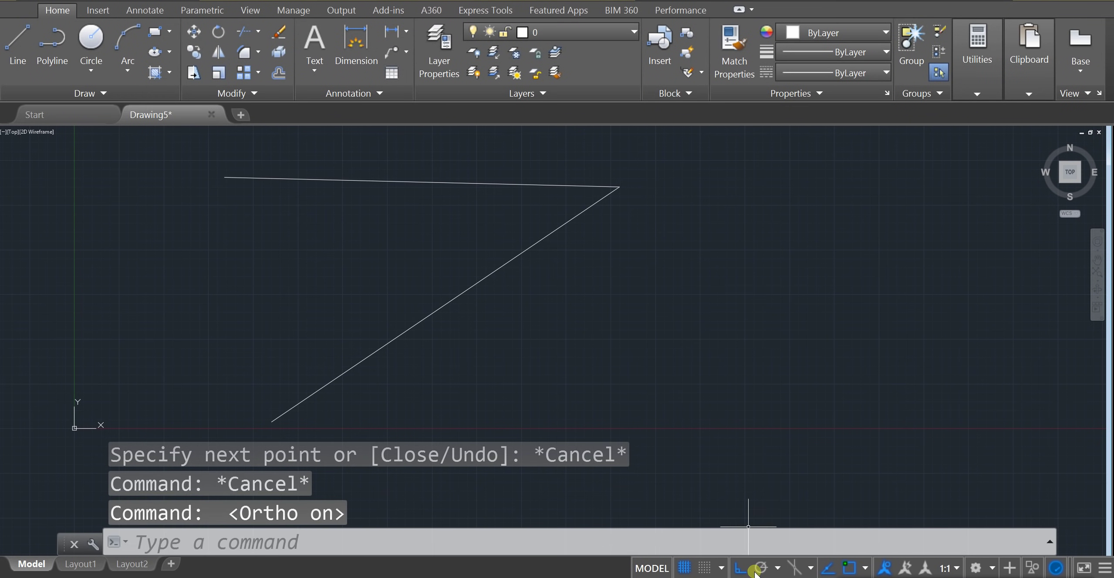
pyautogui.write('L')
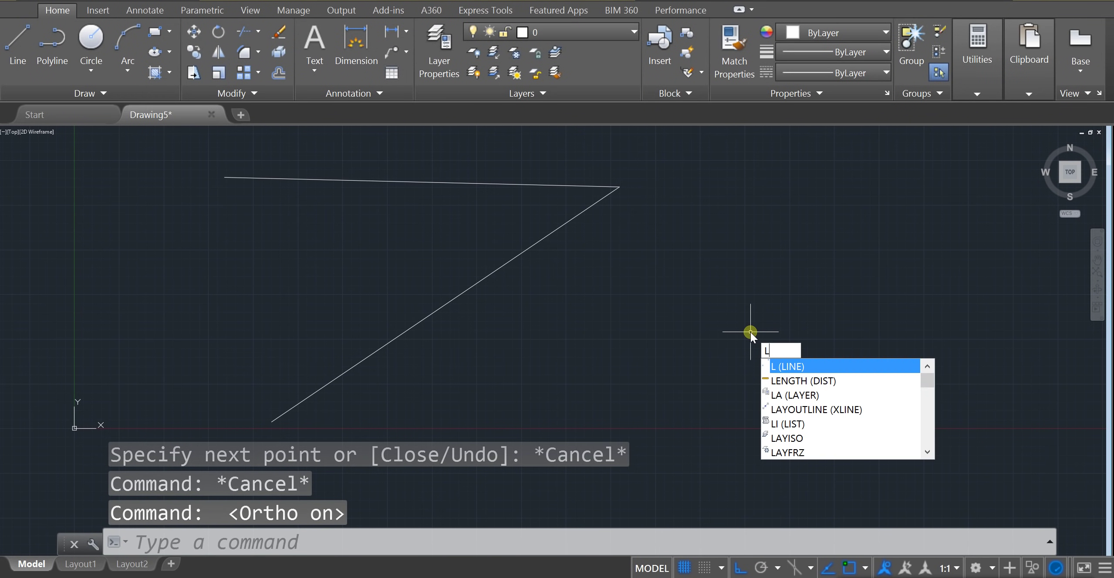
pyautogui.press('Return')
pyautogui.click(769, 413)
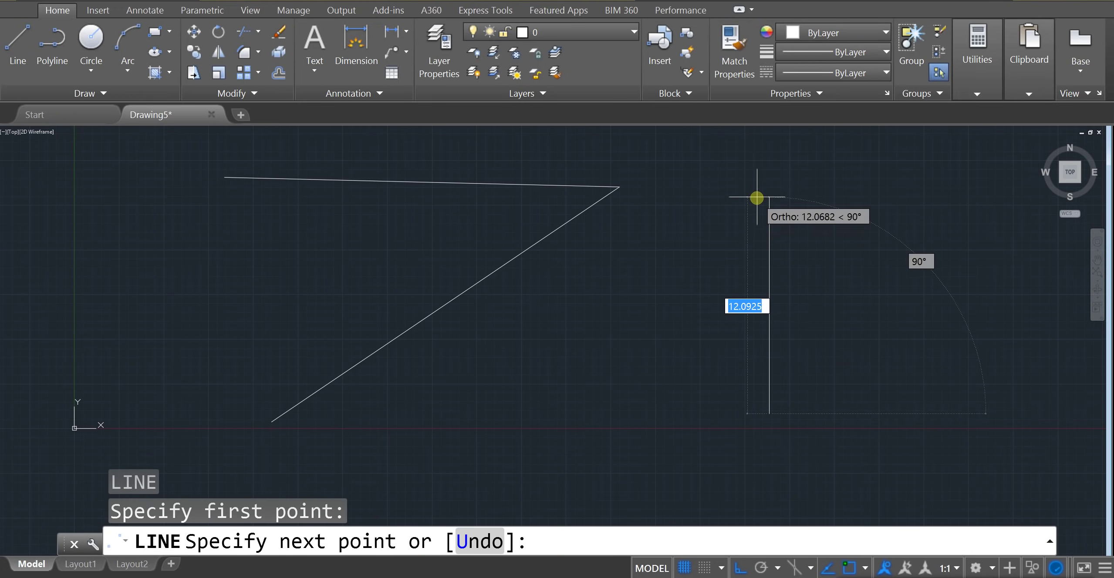
pyautogui.click(769, 196)
pyautogui.click(949, 197)
# Step: Add the right, short inner and lower edges, closing the L-shape at its start
pyautogui.click(949, 336)
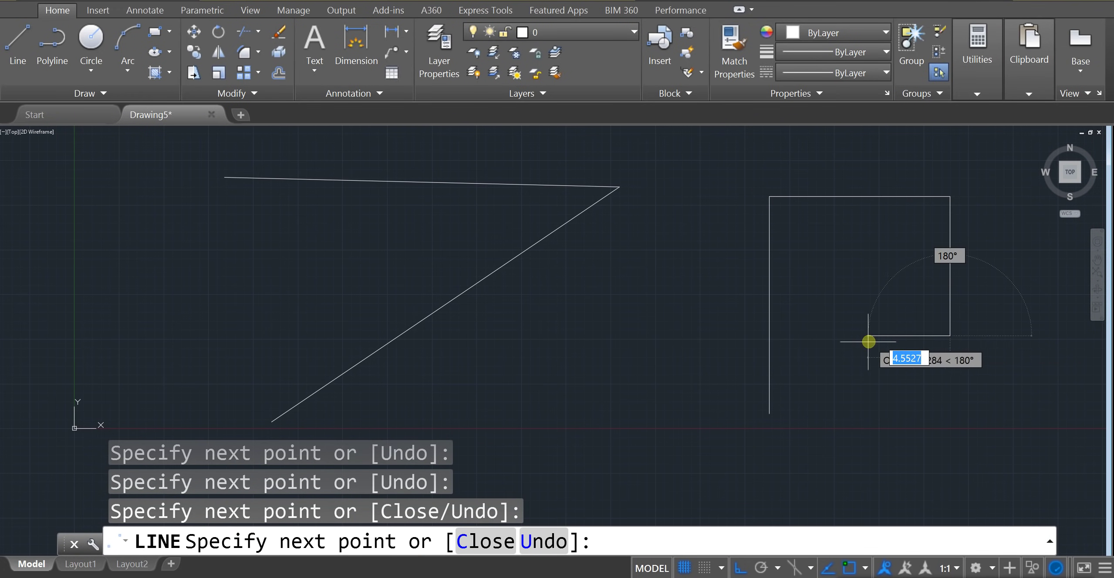
pyautogui.click(868, 335)
pyautogui.click(868, 415)
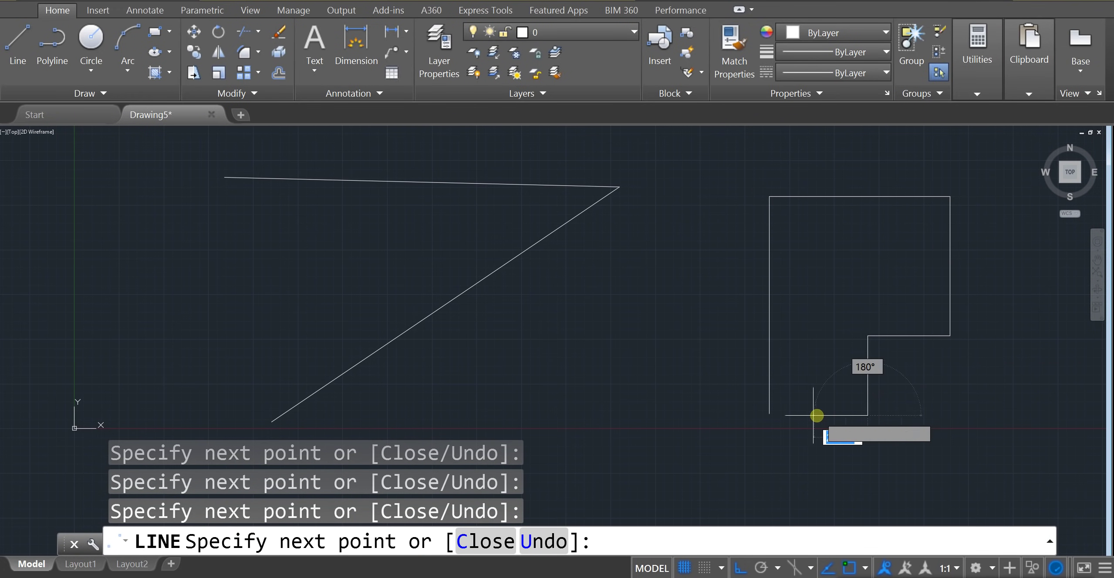
pyautogui.click(769, 413)
pyautogui.press('Escape')
pyautogui.press('Escape')
pyautogui.press('Escape')
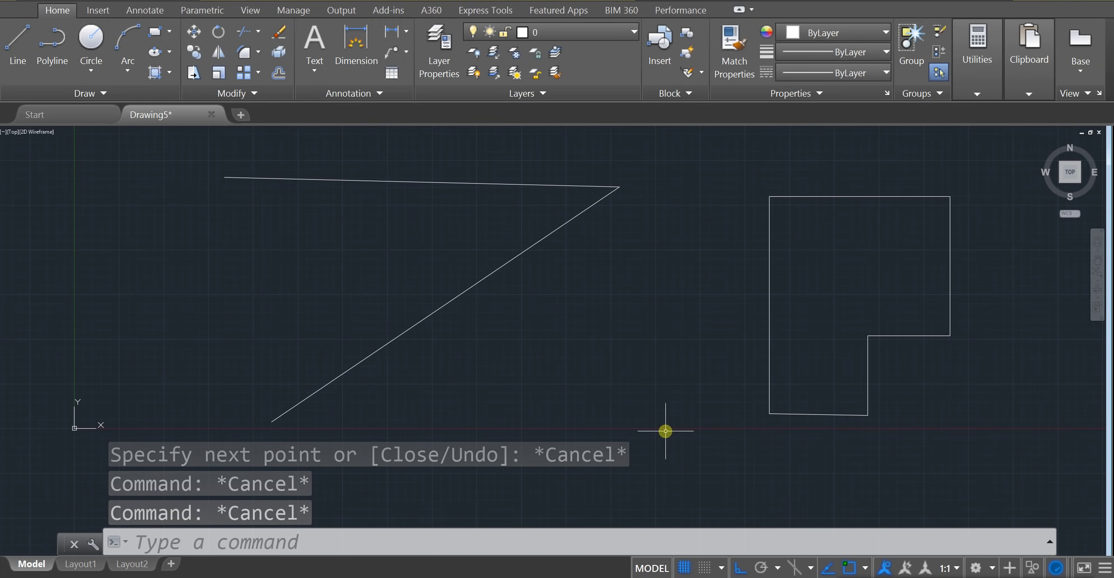
pyautogui.scroll(-2, 641, 403)
pyautogui.scroll(-2, 801, 349)
pyautogui.moveTo(817, 327); pyautogui.dragTo(741, 289, button='middle')
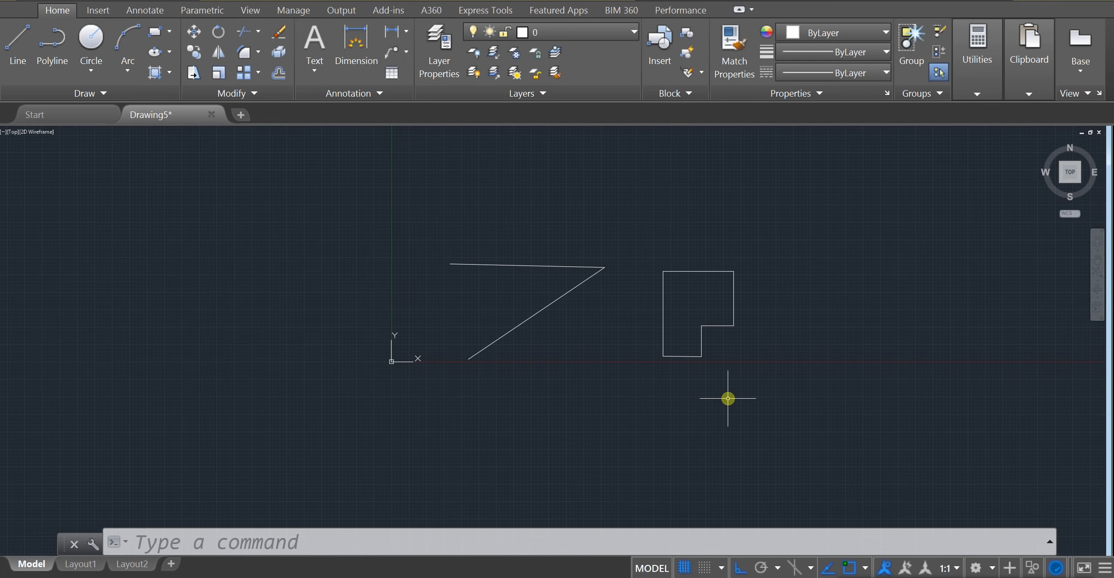
# Step: Window-select the angled lines and L-shaped outline and delete all eight lines
pyautogui.click(428, 236)
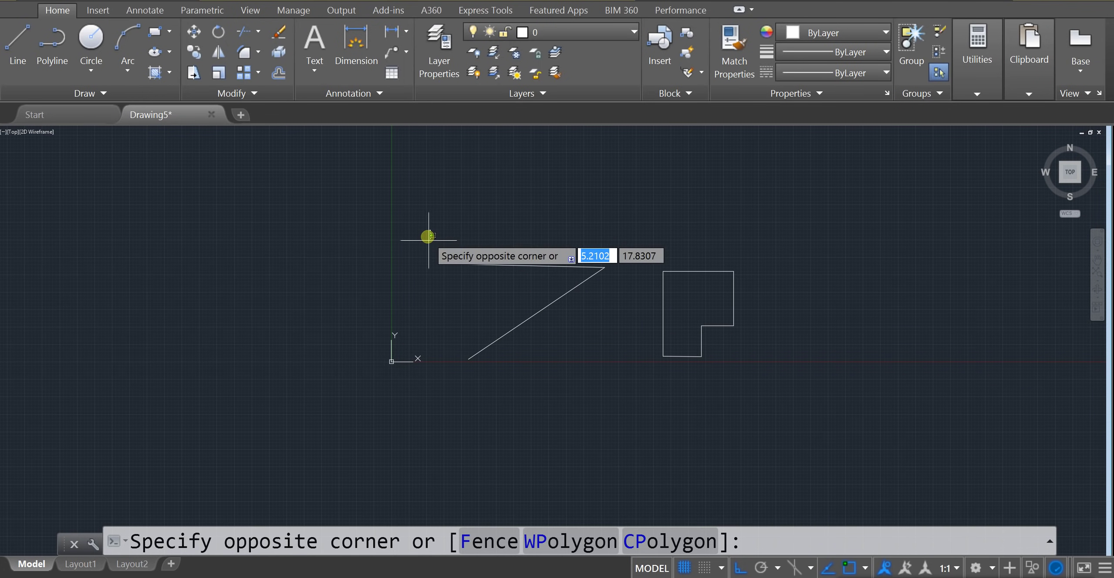
pyautogui.click(799, 408)
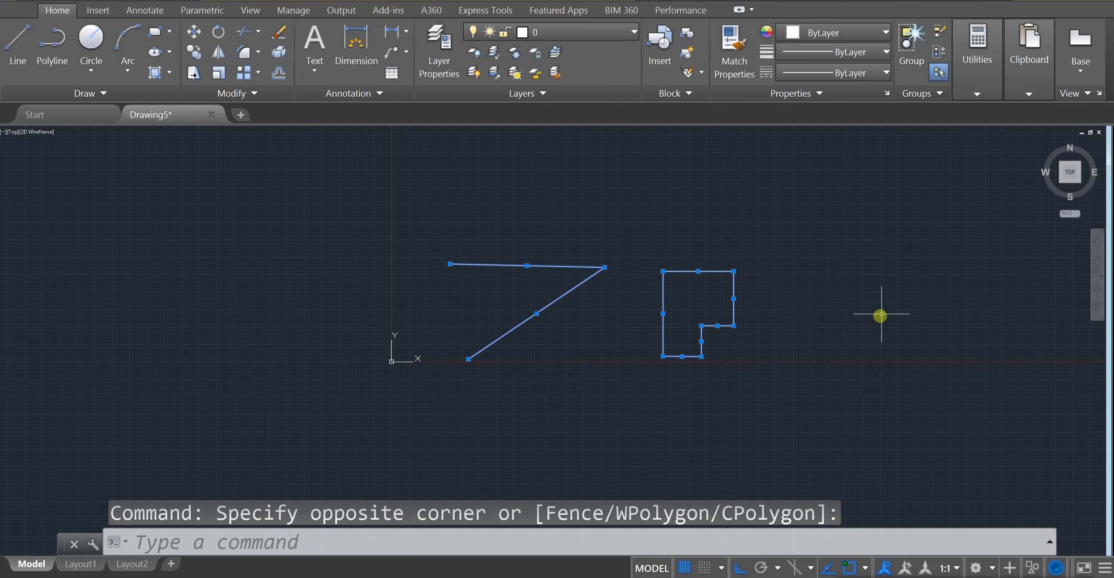
pyautogui.moveTo(940, 308)
pyautogui.mouseDown()
pyautogui.moveTo(627, 163)
pyautogui.moveTo(571, 162)
pyautogui.moveTo(488, 192)
pyautogui.moveTo(448, 237)
pyautogui.moveTo(449, 294)
pyautogui.moveTo(487, 330)
pyautogui.moveTo(544, 349)
pyautogui.moveTo(674, 274)
pyautogui.moveTo(778, 297)
pyautogui.moveTo(827, 394)
pyautogui.moveTo(799, 420)
pyautogui.moveTo(741, 404)
pyautogui.moveTo(692, 335)
pyautogui.mouseUp()
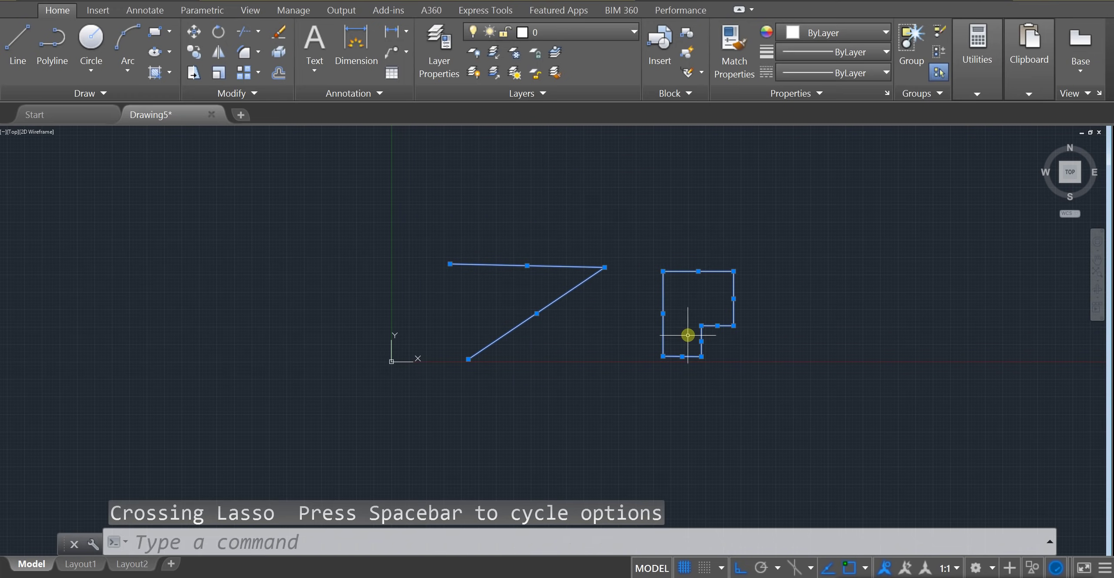
pyautogui.click(801, 418)
pyautogui.click(587, 304)
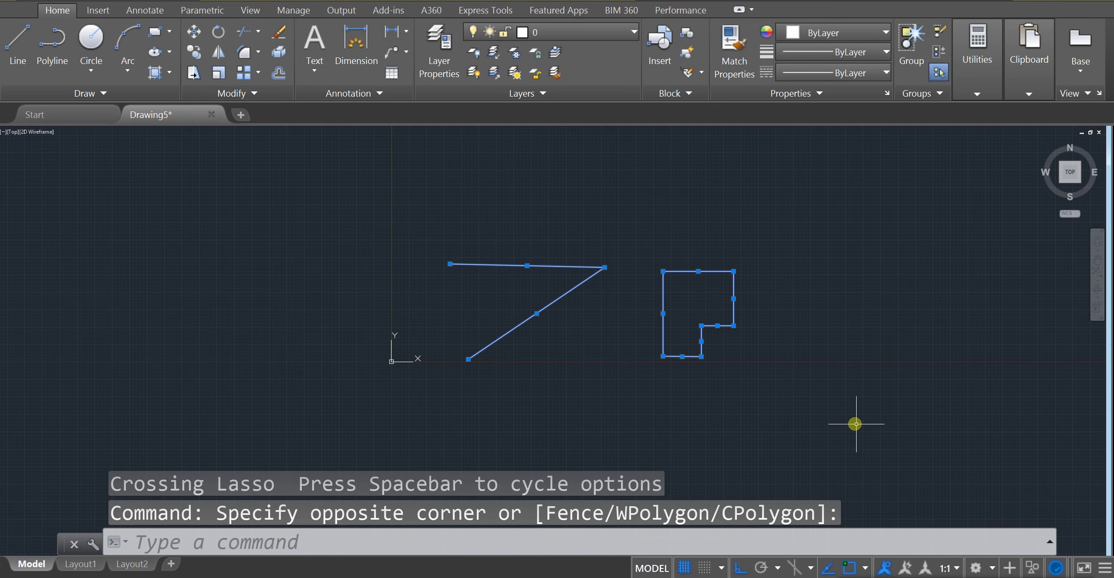
pyautogui.click(784, 406)
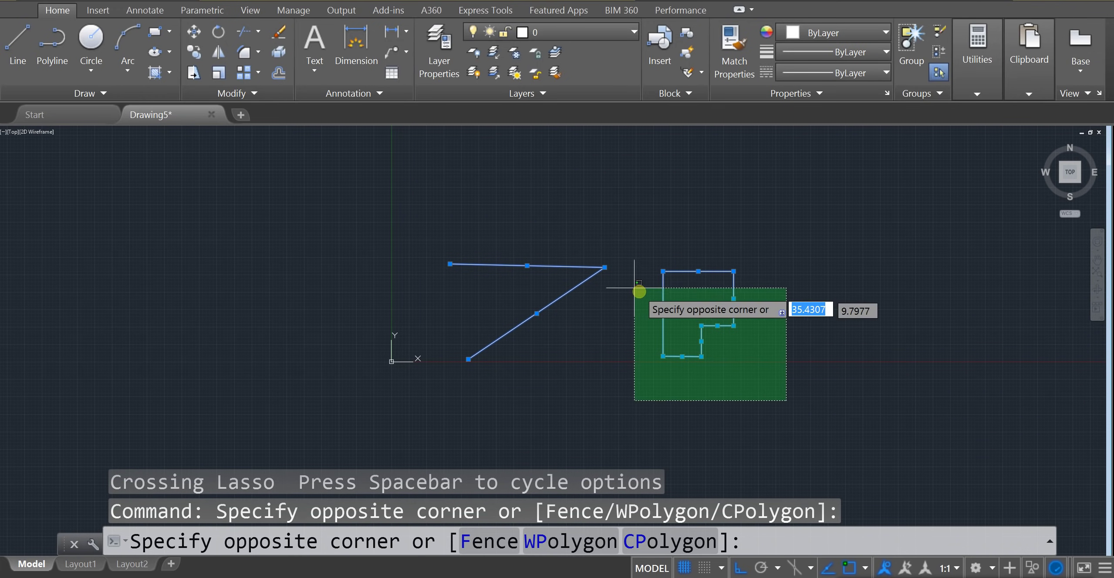
pyautogui.click(425, 202)
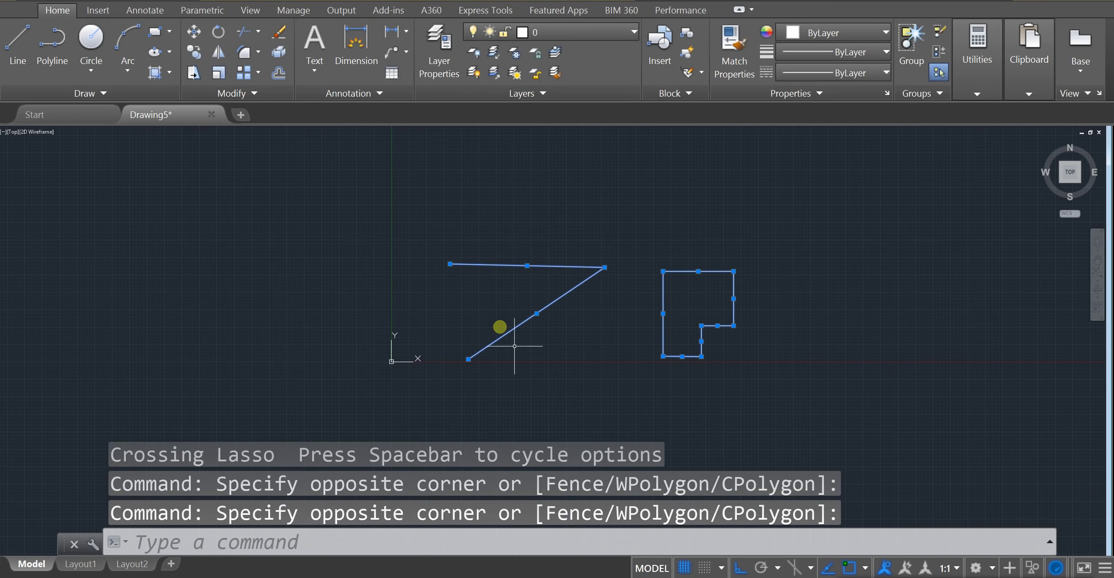
pyautogui.press('Delete')
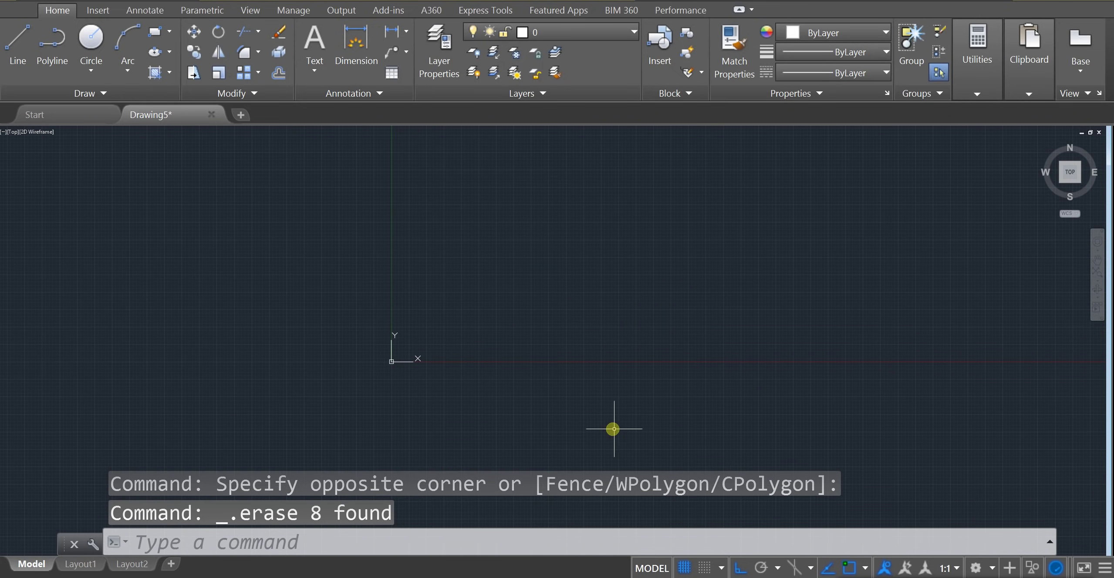
pyautogui.moveTo(542, 343)
pyautogui.mouseDown(button='middle')
pyautogui.moveTo(385, 355)
pyautogui.moveTo(414, 327)
pyautogui.moveTo(378, 383)
pyautogui.moveTo(323, 410)
pyautogui.moveTo(335, 375)
pyautogui.mouseUp(button='middle')
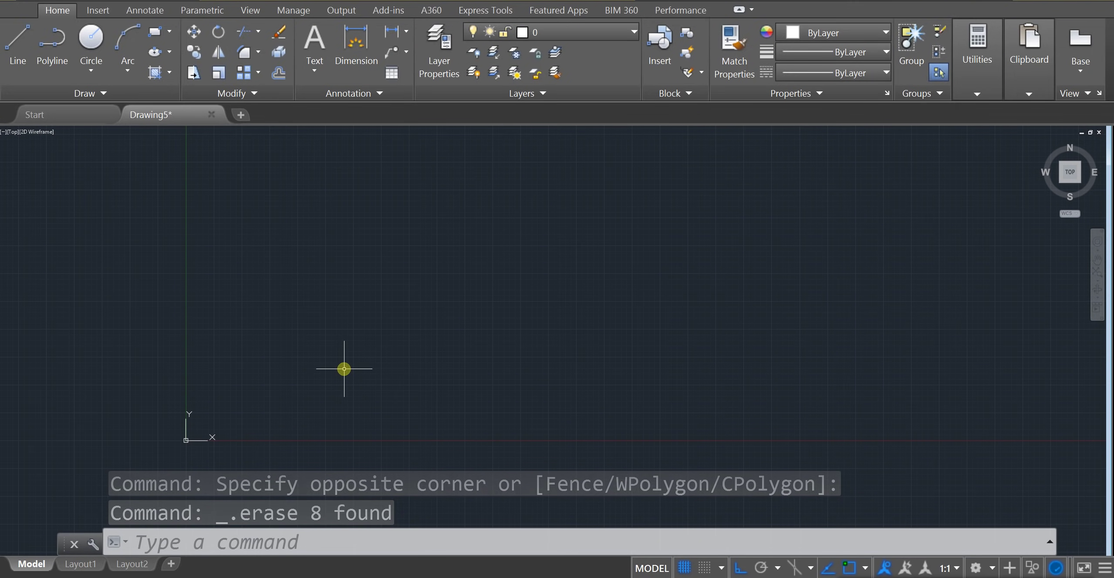
# Step: Start a line outline with a 30-unit edge up and a 50-unit edge right
pyautogui.write('line')
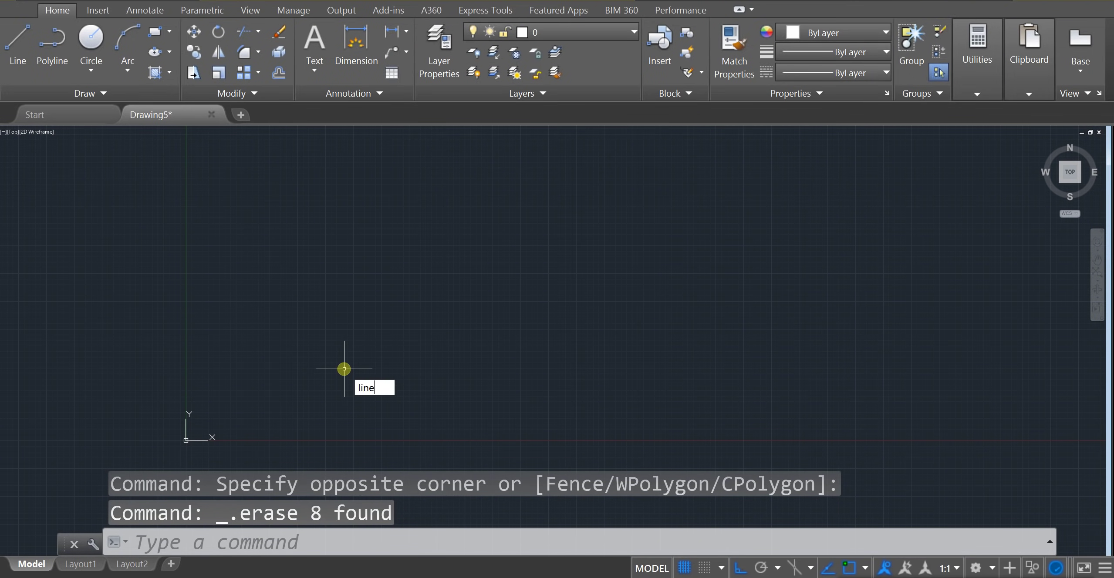
pyautogui.press('Return')
pyautogui.moveTo(336, 259); pyautogui.dragTo(328, 307, button='middle')
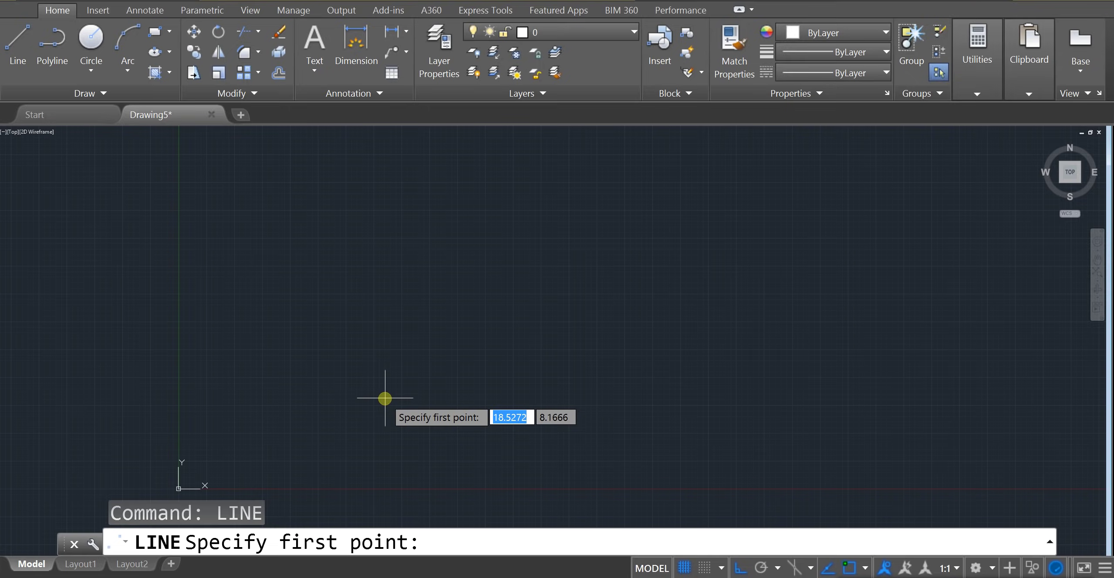
pyautogui.moveTo(385, 398); pyautogui.dragTo(308, 417, button='middle')
pyautogui.click(222, 450)
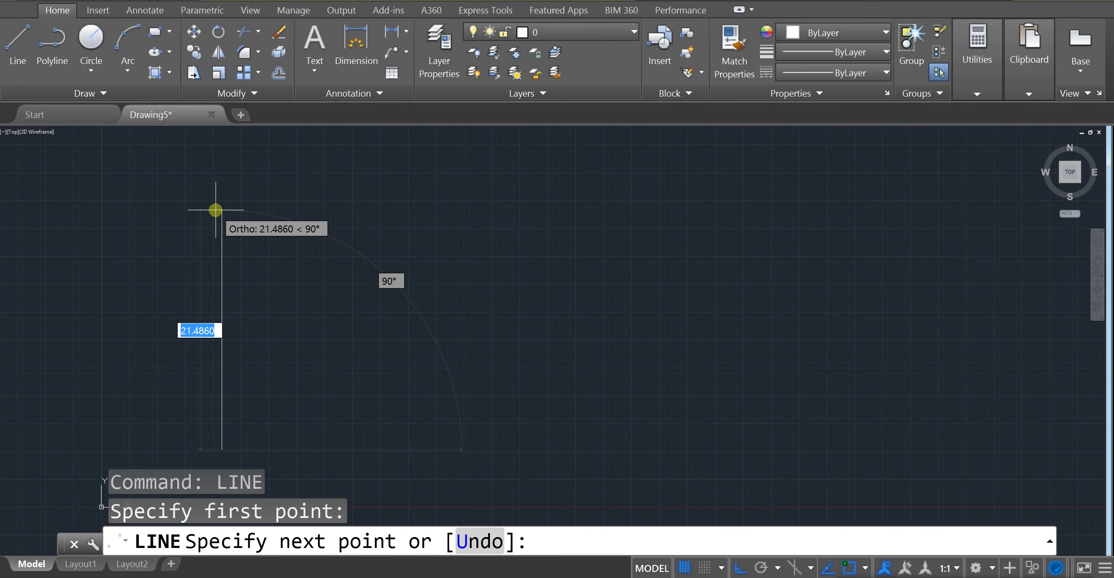
pyautogui.moveTo(212, 181); pyautogui.dragTo(182, 283, button='middle')
pyautogui.write('30')
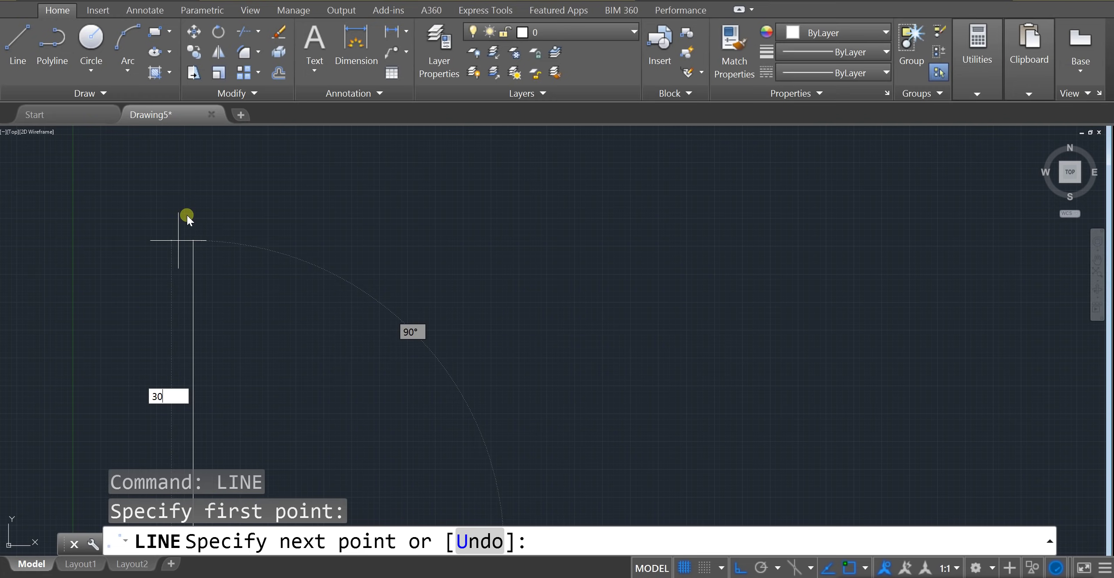
pyautogui.press('Return')
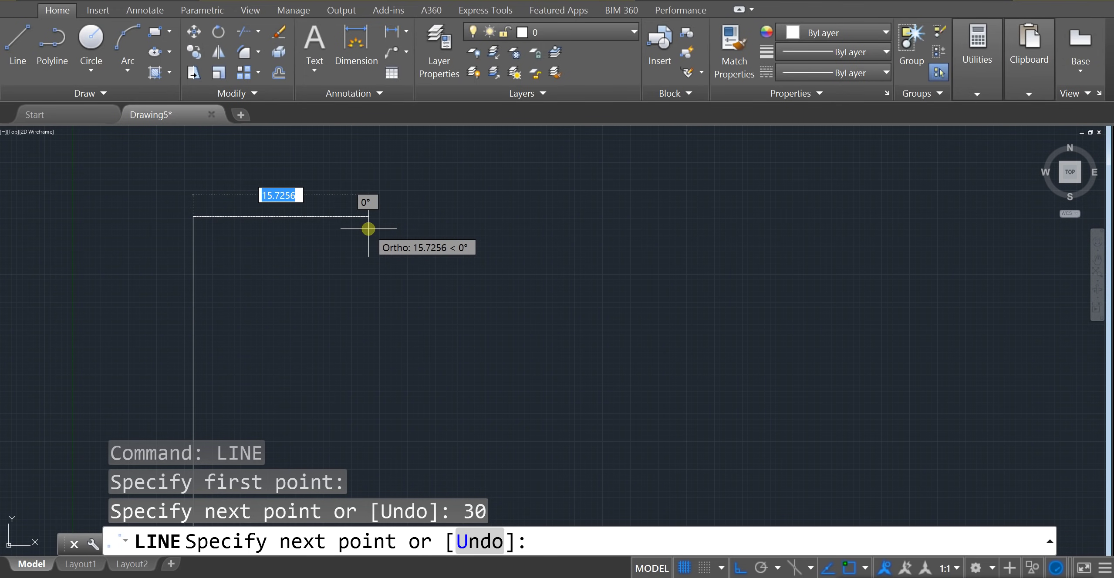
pyautogui.write('4')
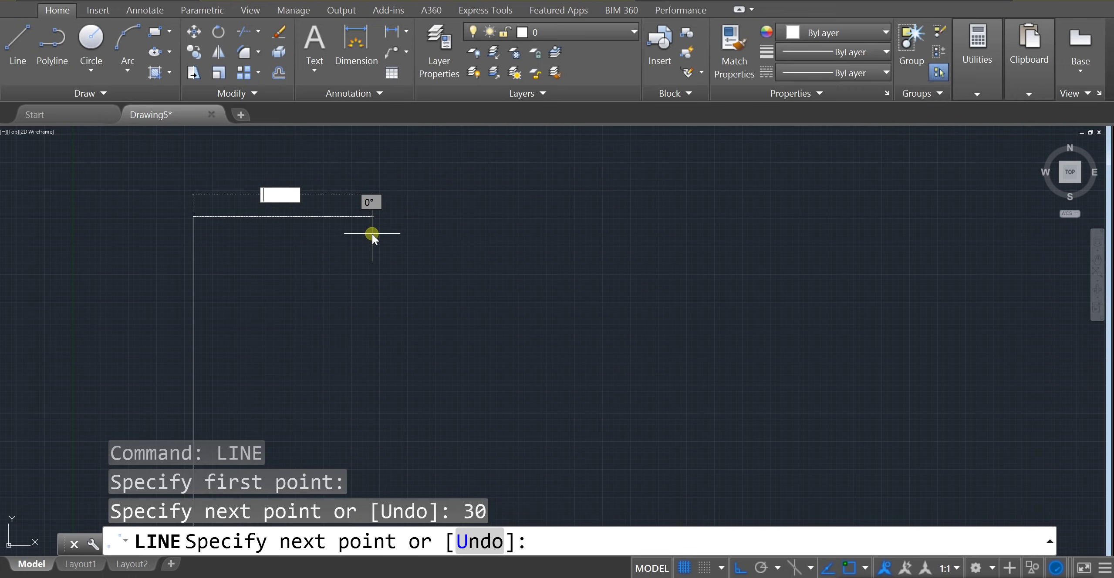
pyautogui.press('Return')
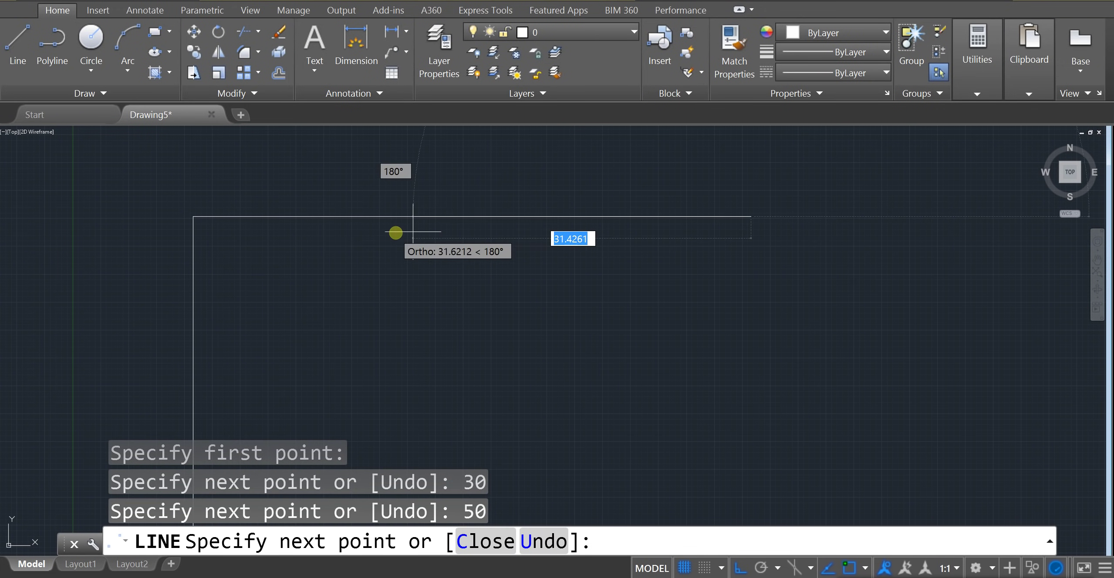
# Step: Add the 10, 10 and 20-unit edges and close the outline at the starting corner
pyautogui.moveTo(722, 223); pyautogui.dragTo(590, 217, button='middle')
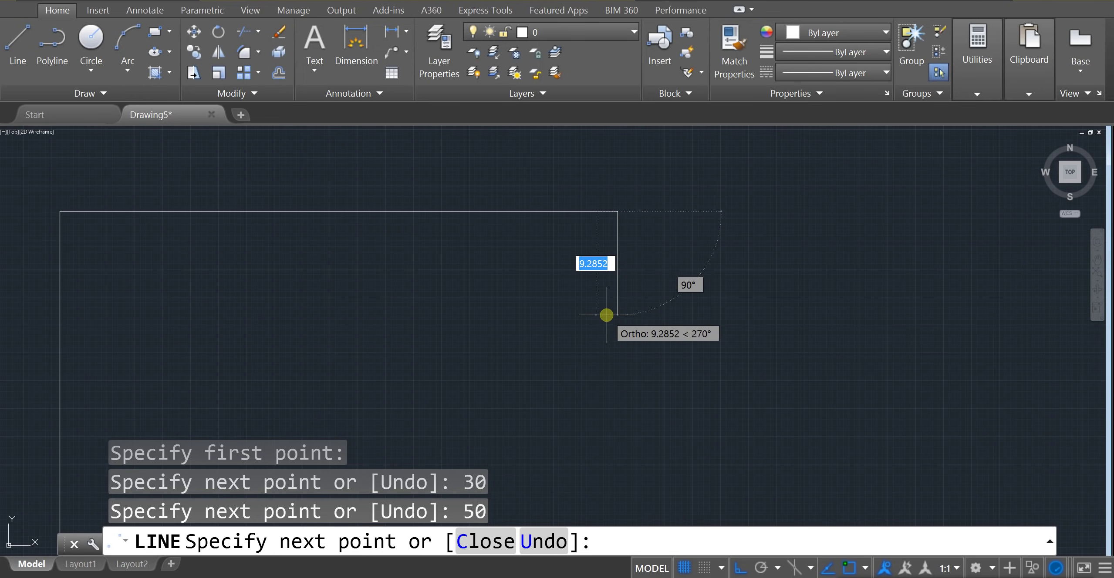
pyautogui.write('10')
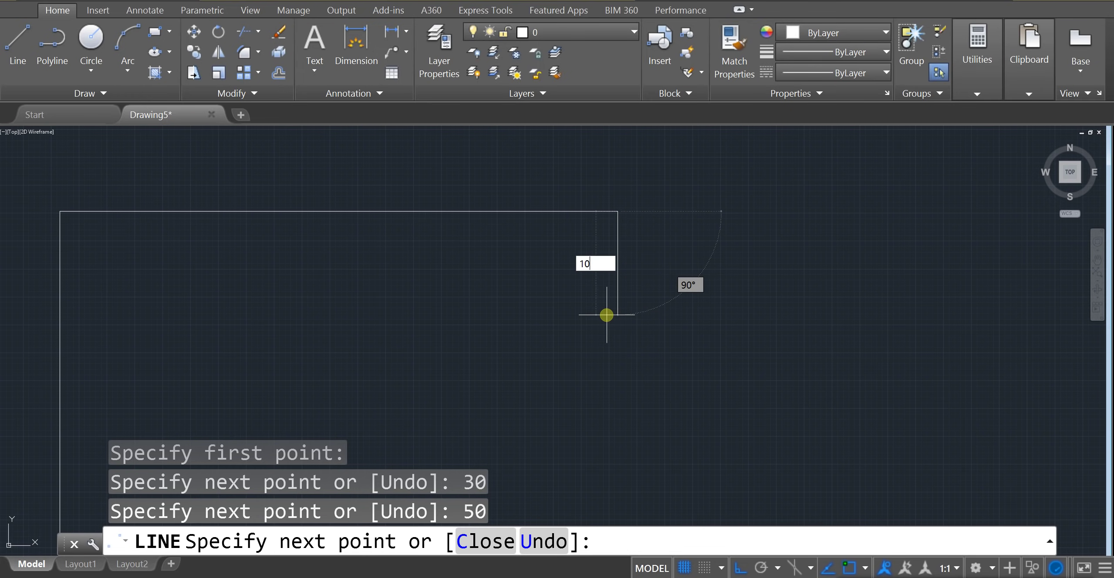
pyautogui.press('Return')
pyautogui.write('10')
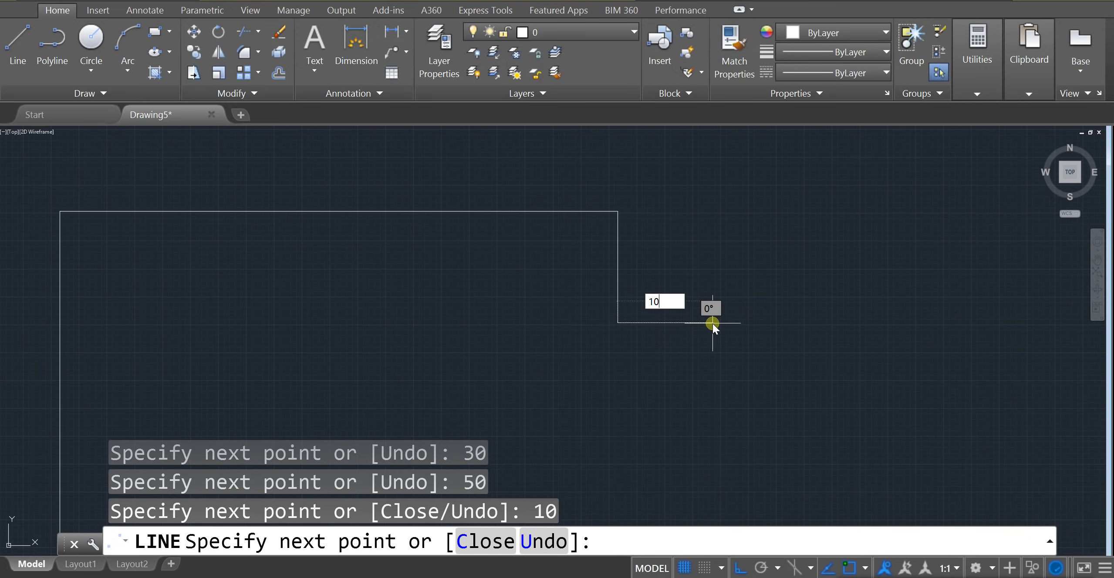
pyautogui.press('Return')
pyautogui.moveTo(723, 342); pyautogui.dragTo(728, 174, button='middle')
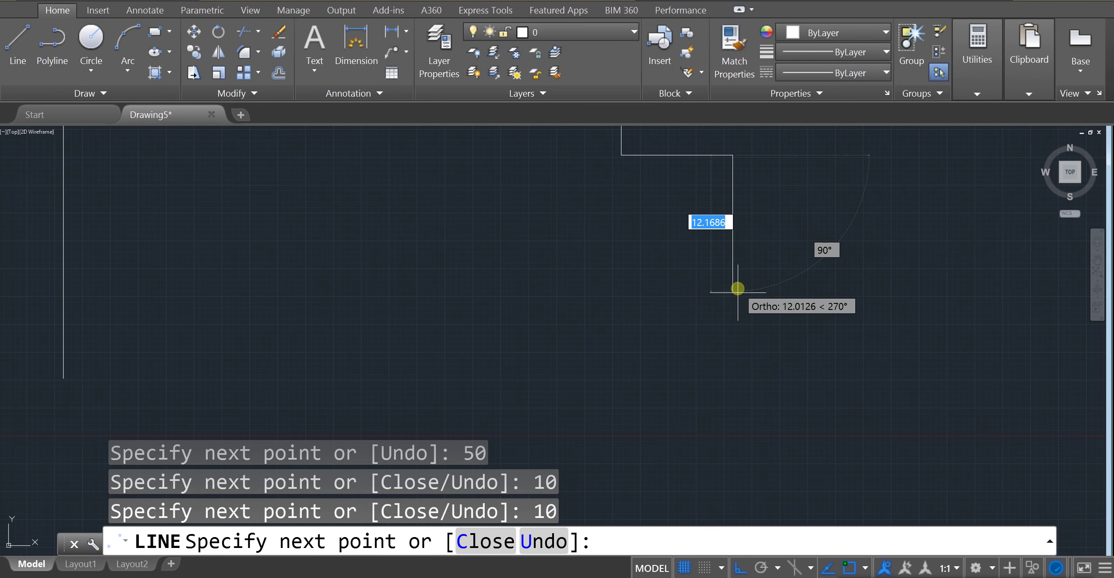
pyautogui.write('2')
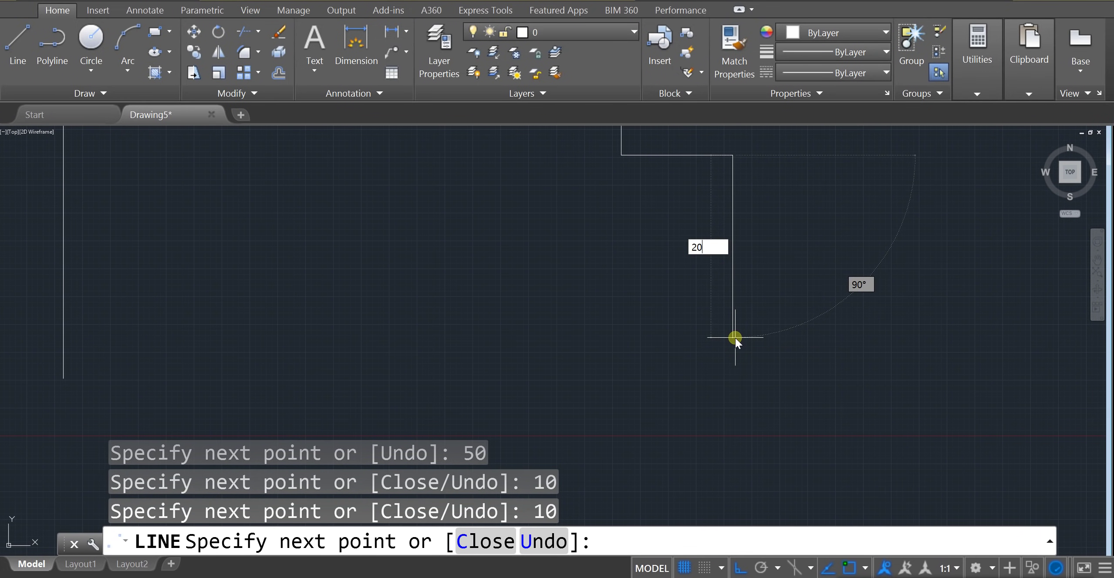
pyautogui.write('0')
pyautogui.press('Return')
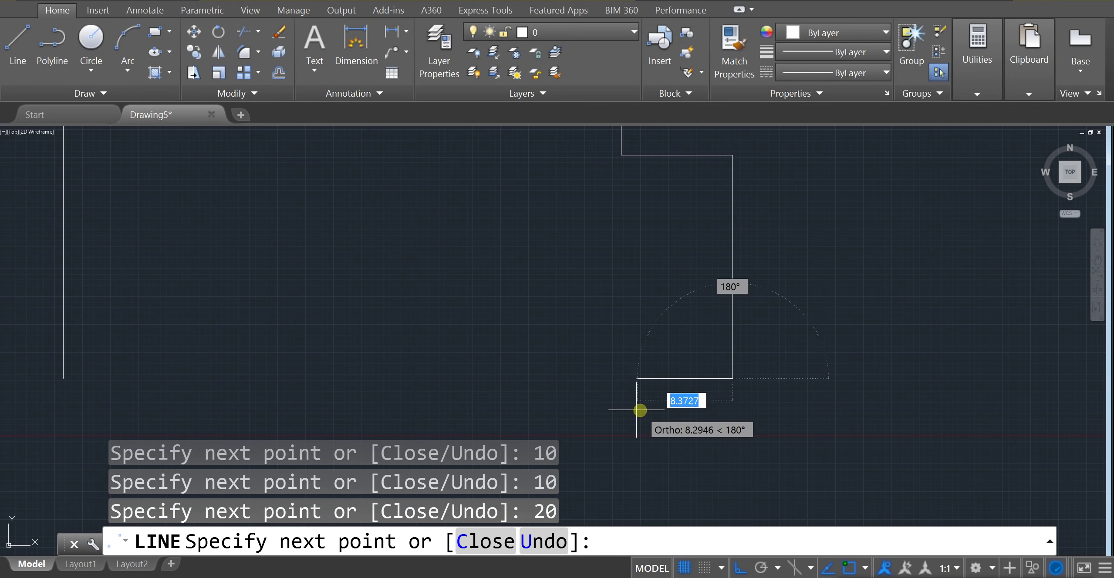
pyautogui.moveTo(105, 390); pyautogui.dragTo(480, 360, button='middle')
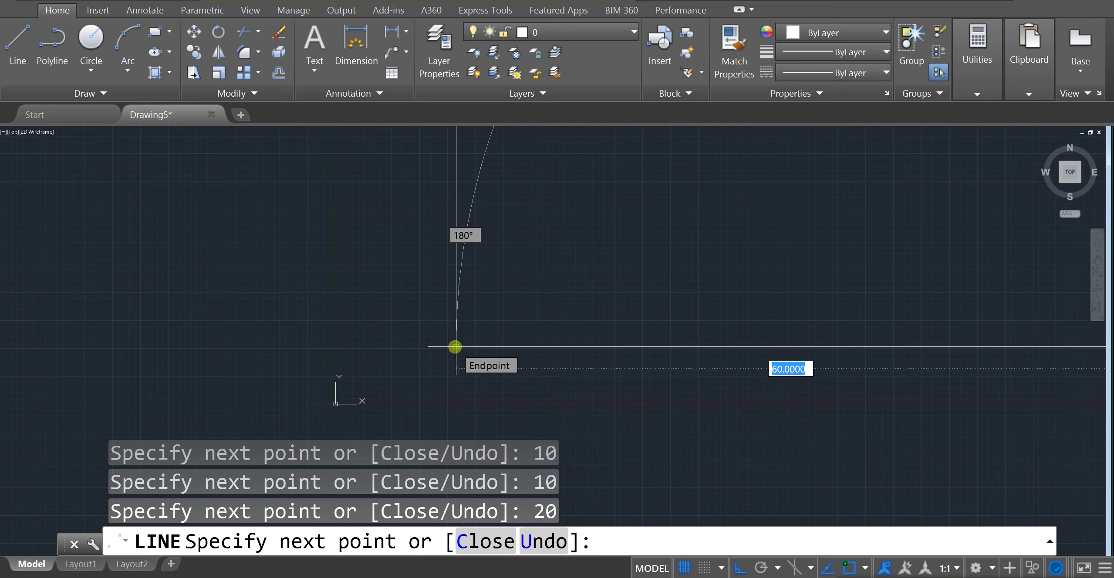
pyautogui.click(455, 347)
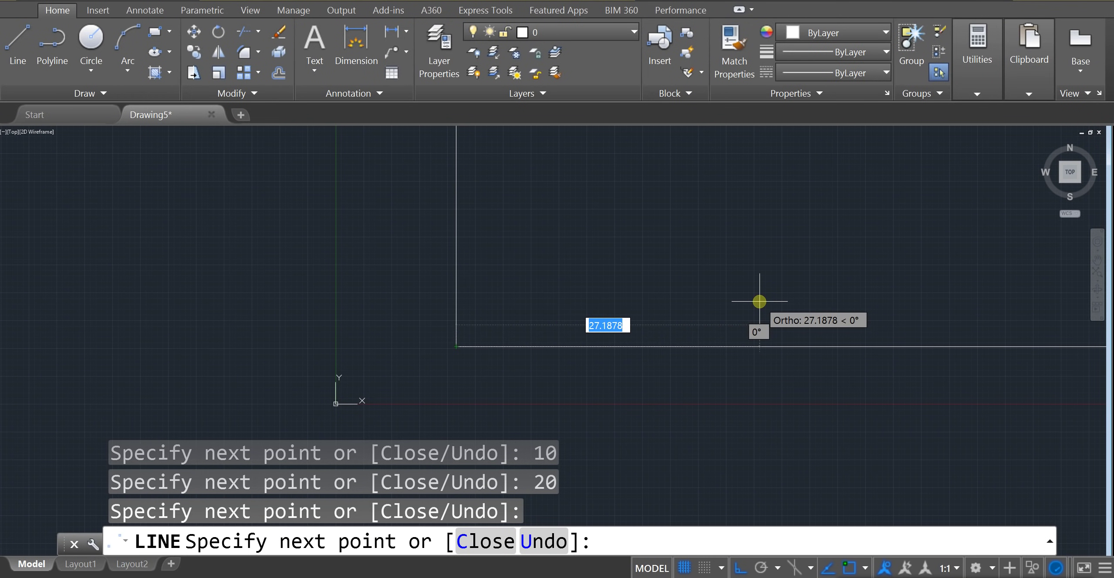
pyautogui.press('Escape')
pyautogui.press('Escape')
pyautogui.moveTo(895, 279); pyautogui.dragTo(601, 360, button='middle')
pyautogui.scroll(-2, 612, 349)
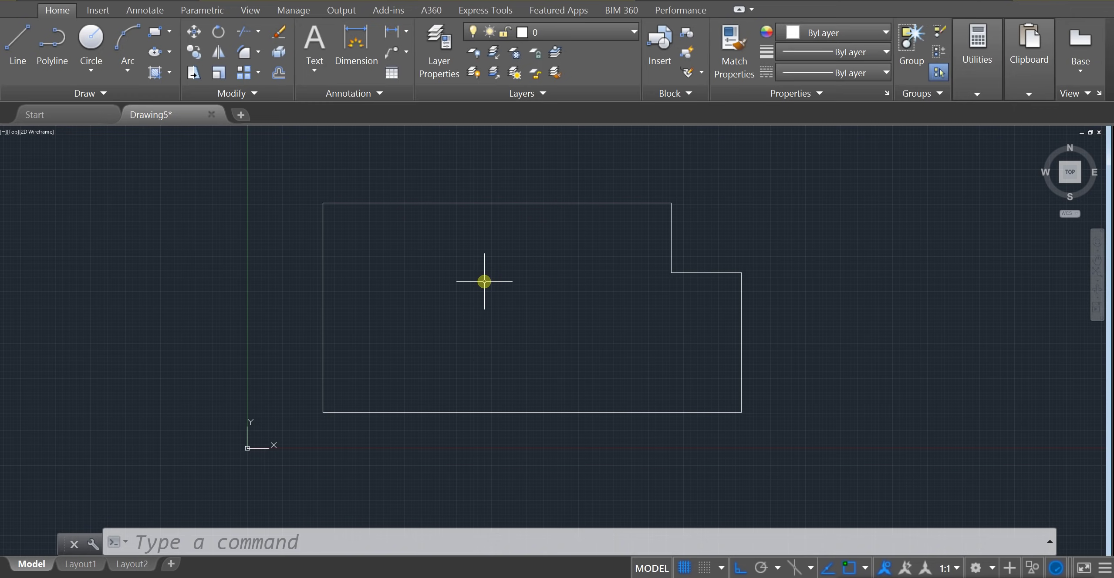
# Step: Use PEDIT to convert the top edge to a polyline and join all six lines into it
pyautogui.write('PEDIT')
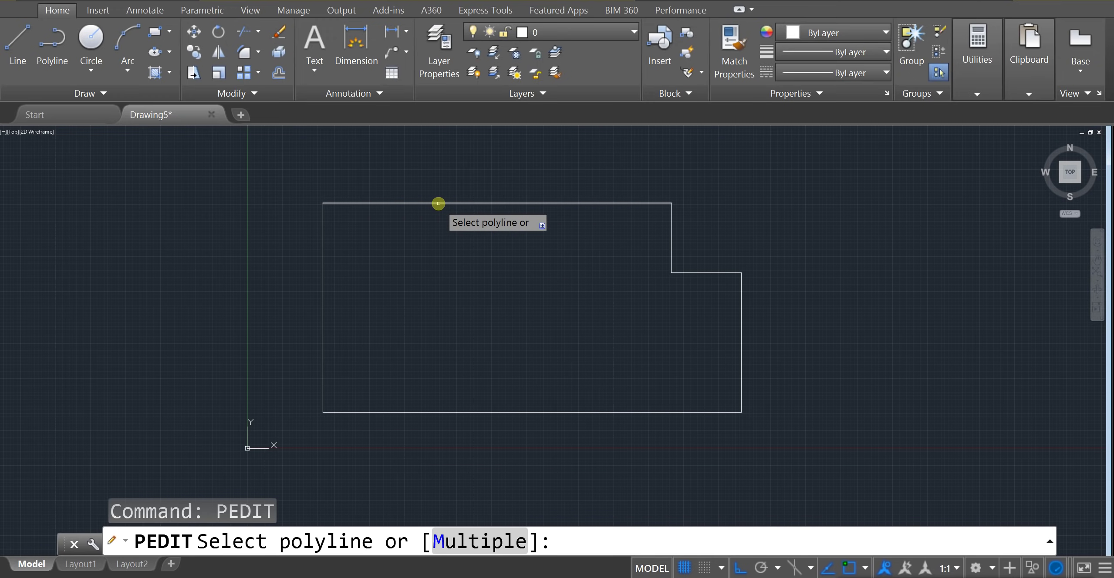
pyautogui.click(438, 203)
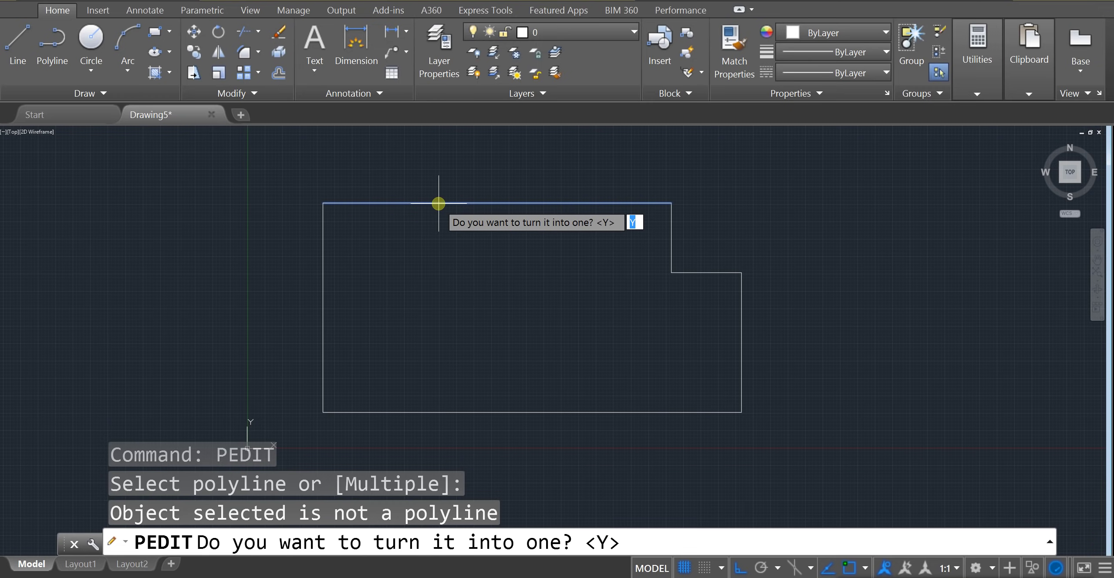
pyautogui.press('Return')
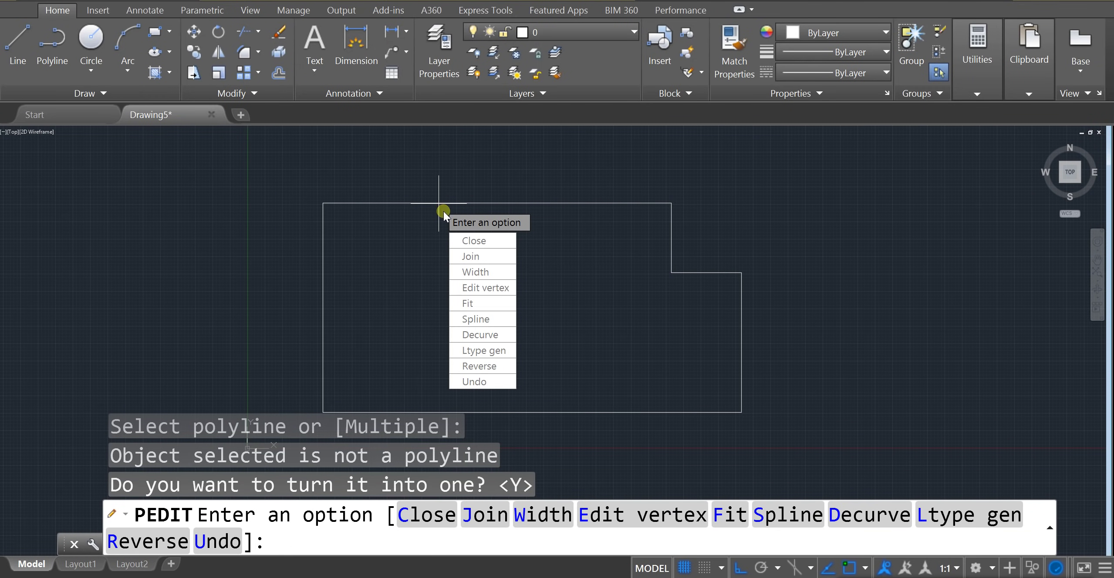
pyautogui.click(472, 257)
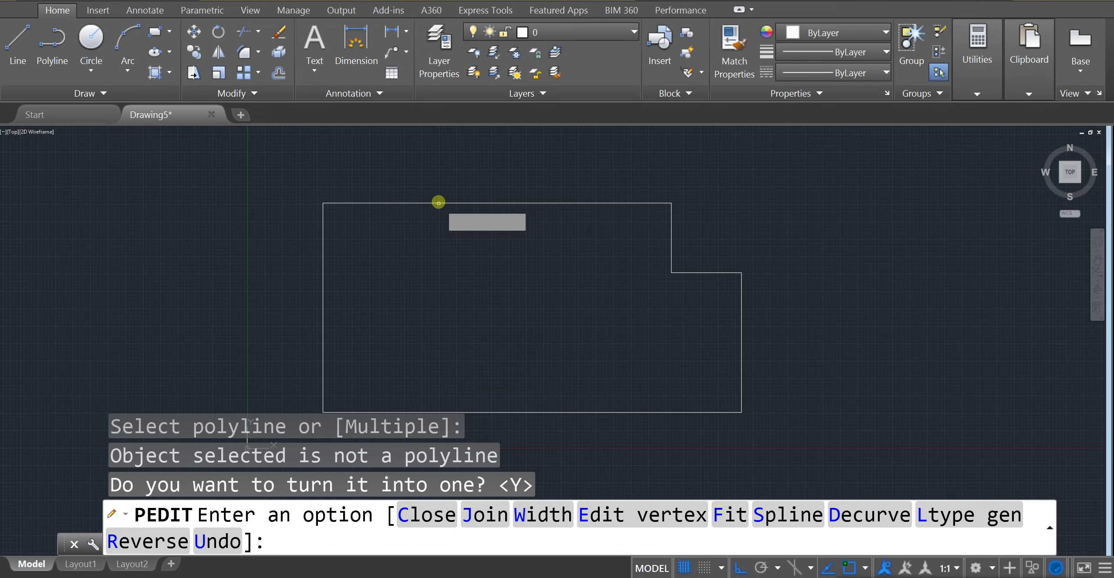
pyautogui.click(279, 155)
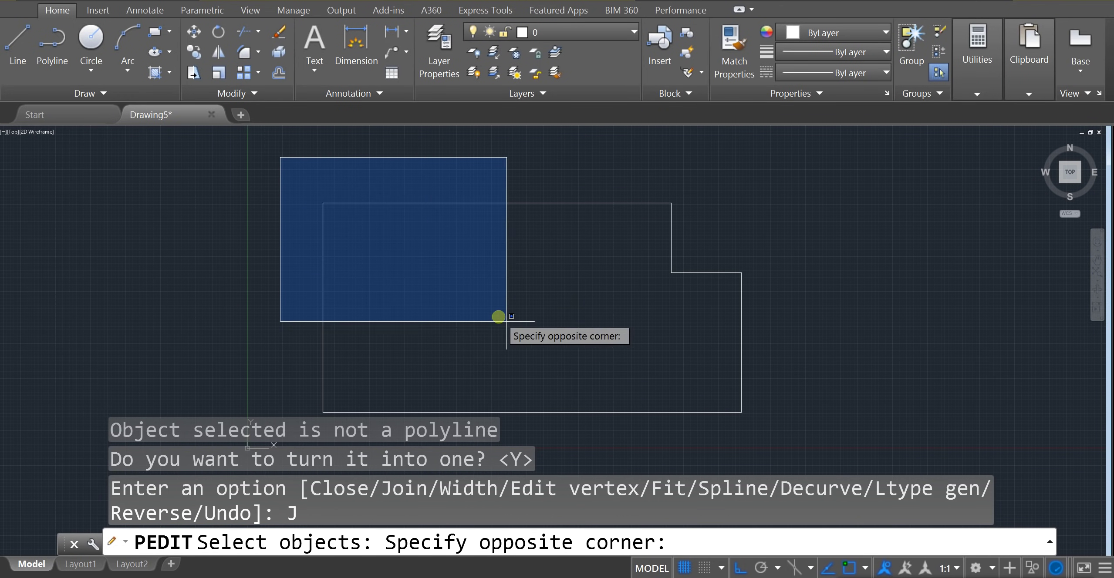
pyautogui.click(786, 434)
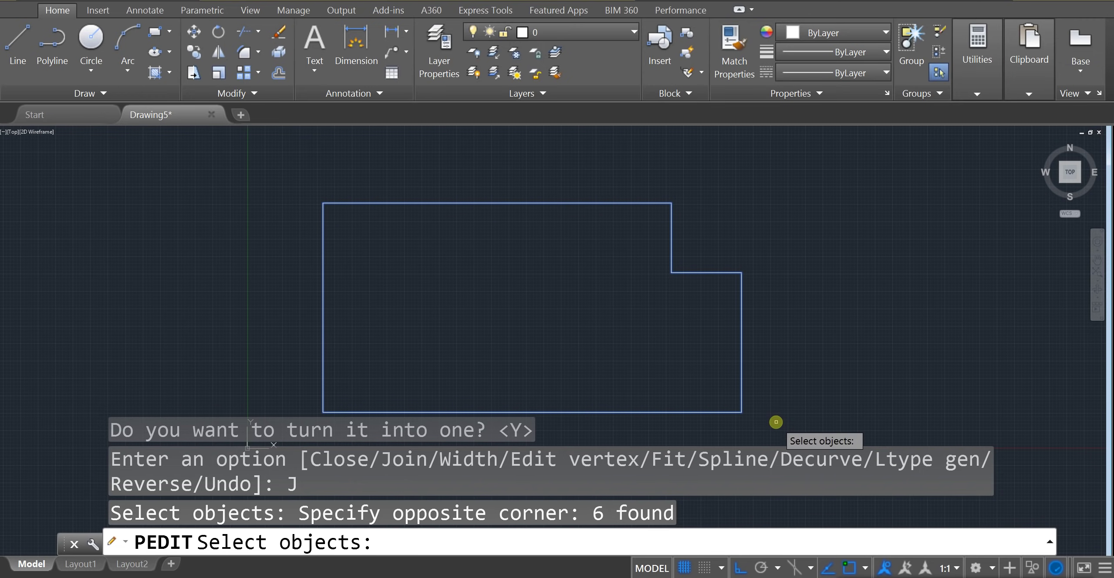
pyautogui.press('Return')
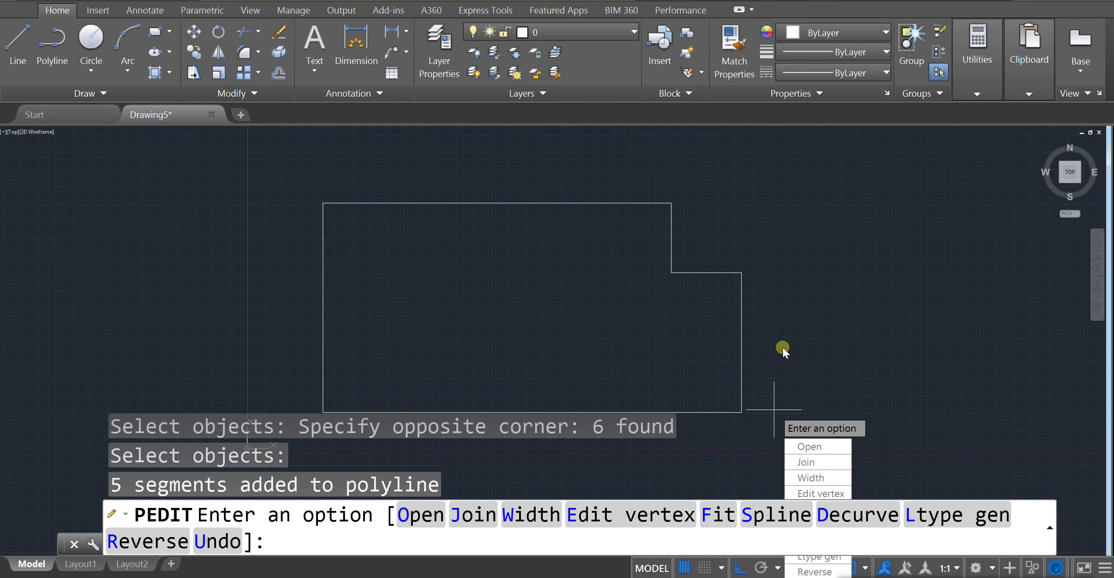
pyautogui.press('Escape')
pyautogui.press('Escape')
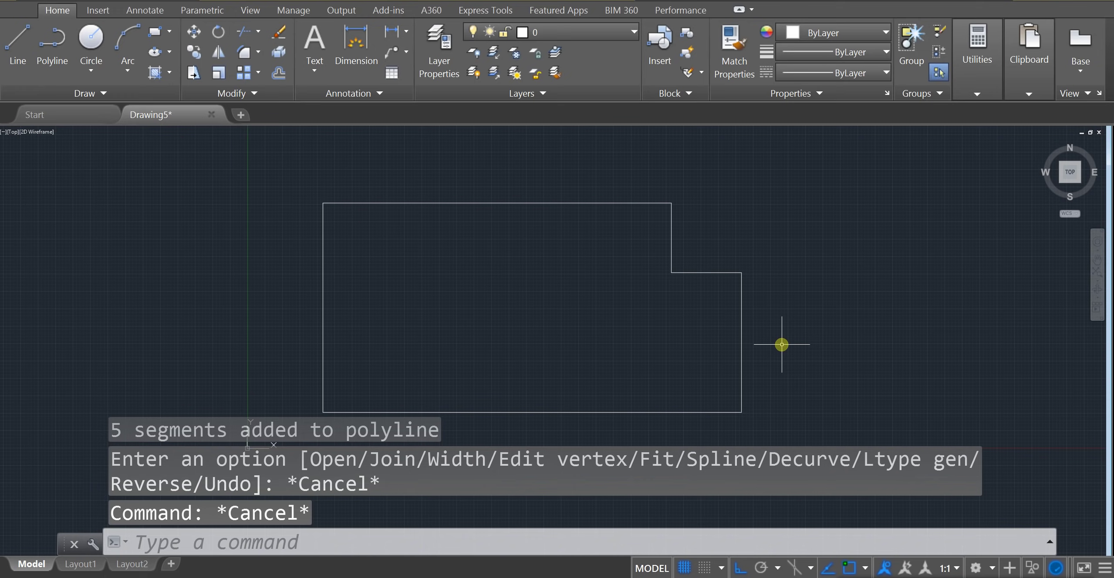
pyautogui.moveTo(606, 203)
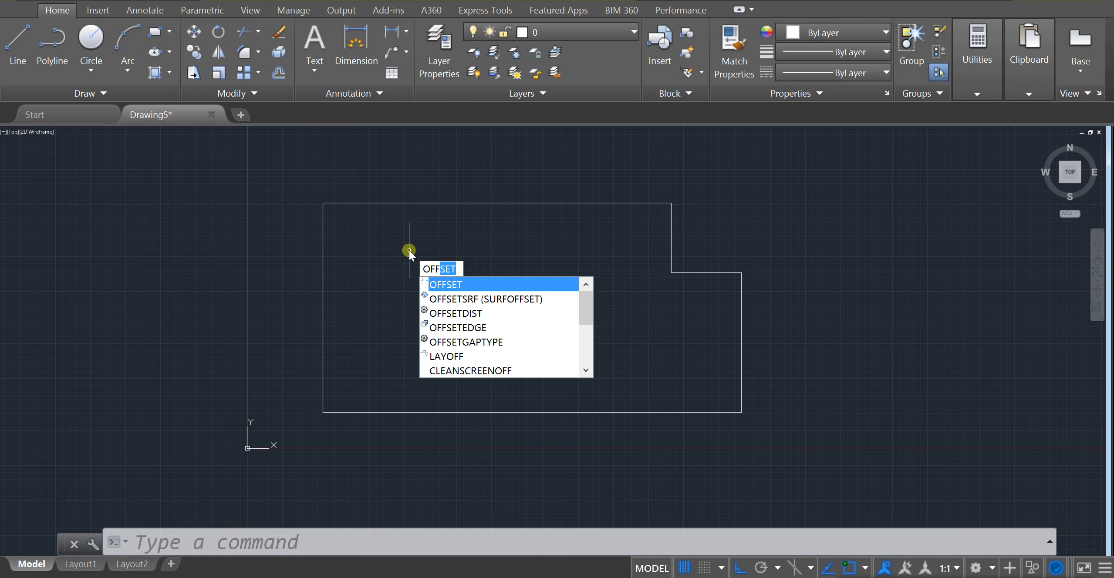
# Step: Offset the notched outline polyline 2 units inward to create the inner wall line
pyautogui.press('Return')
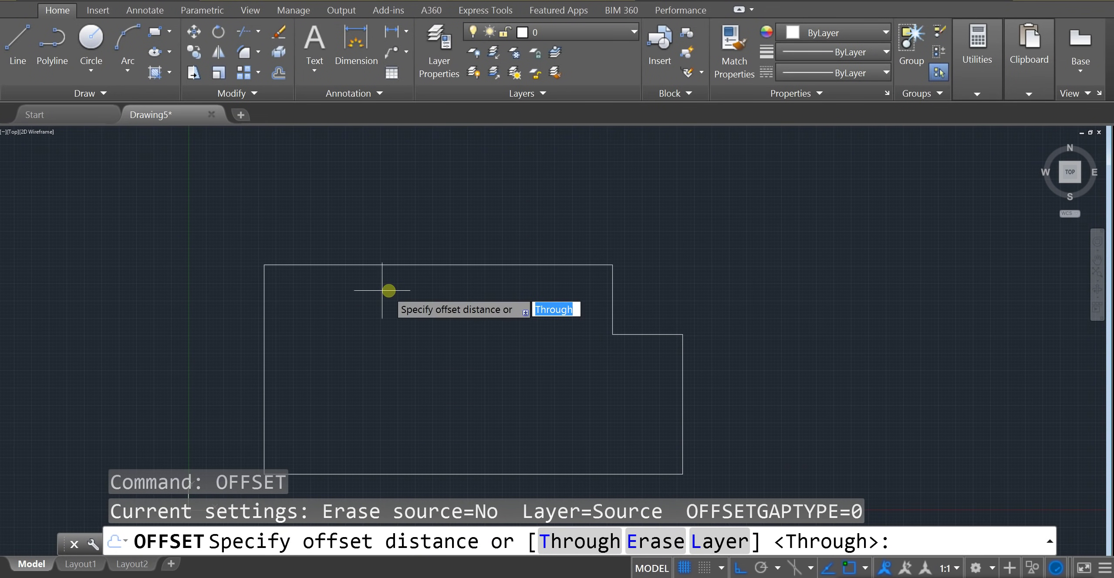
pyautogui.scroll(2, 277, 297)
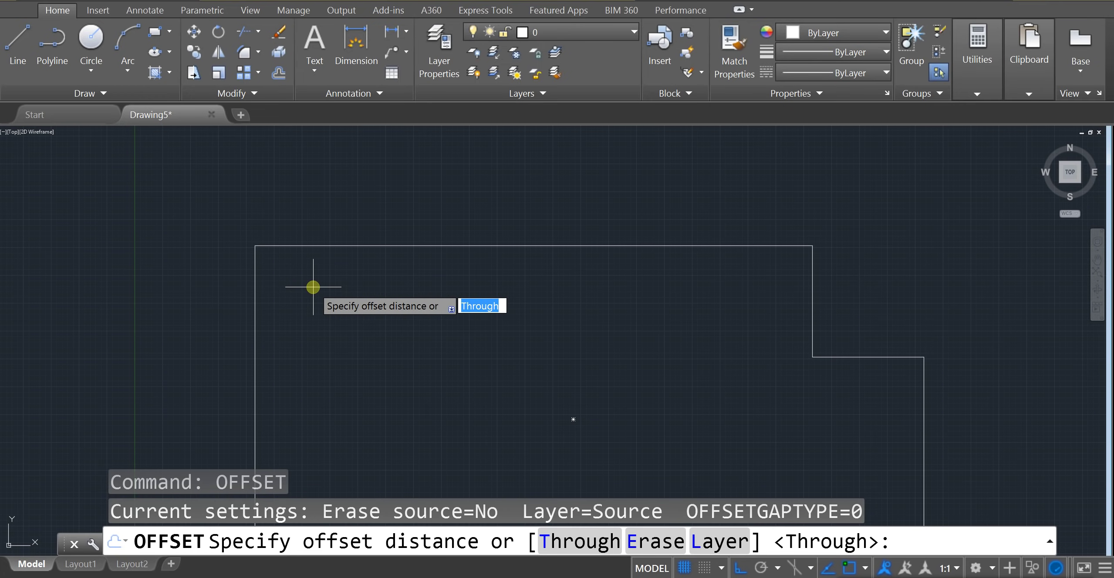
pyautogui.write('2')
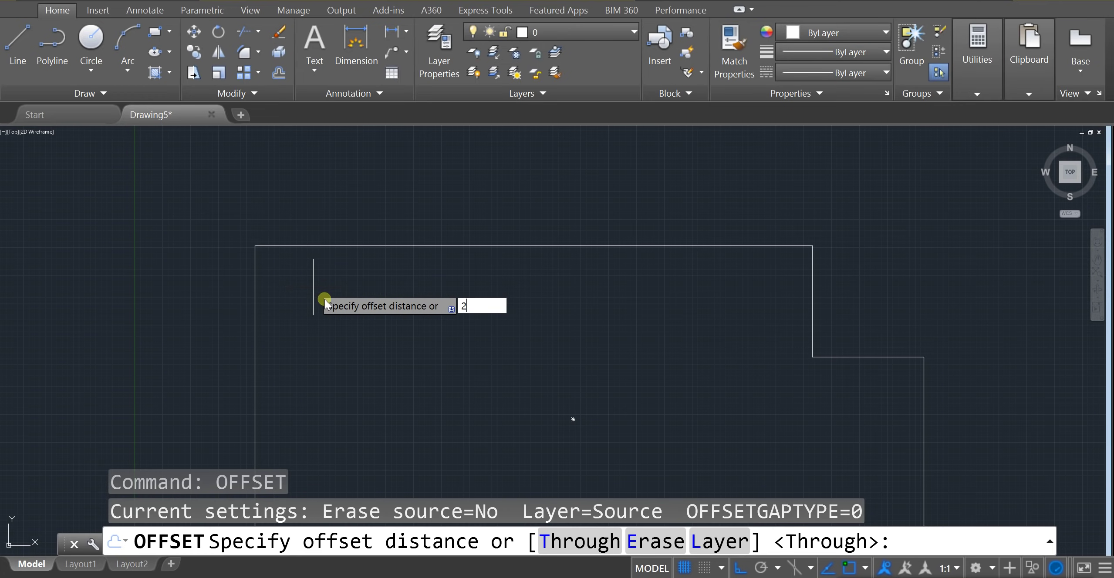
pyautogui.press('Return')
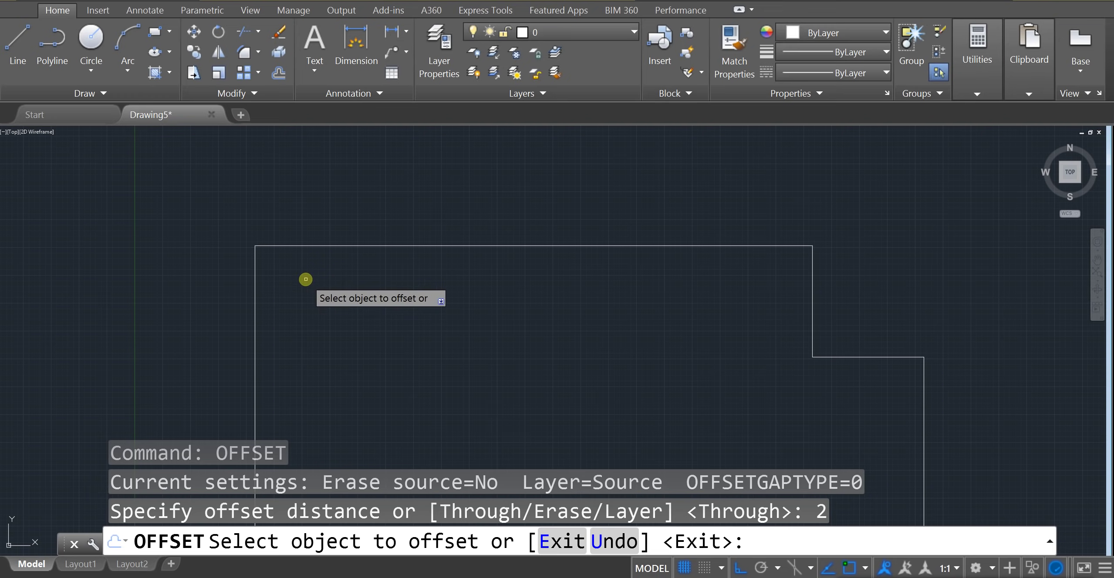
pyautogui.click(287, 246)
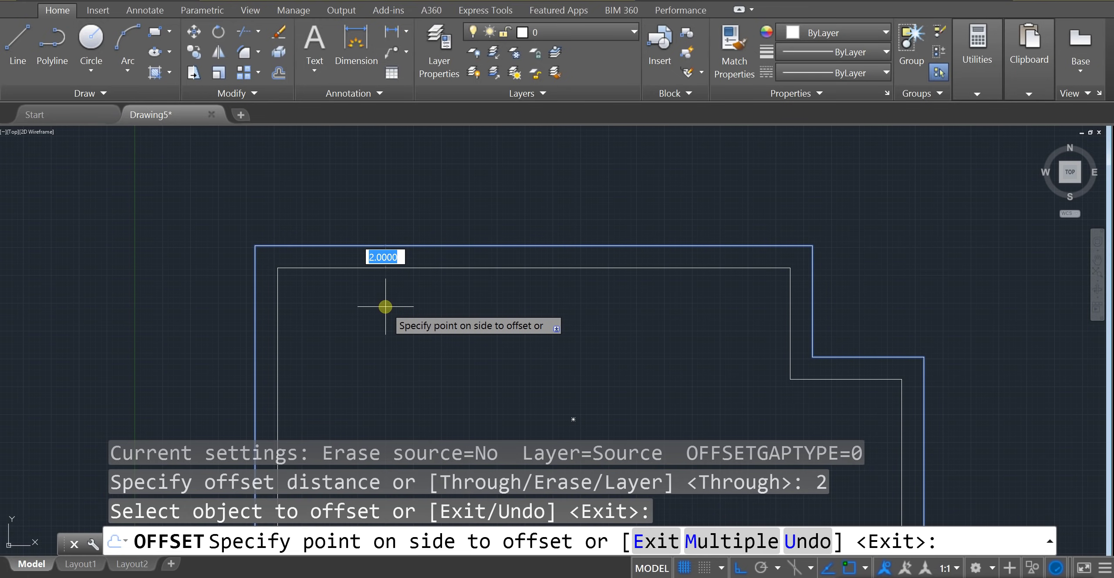
pyautogui.moveTo(385, 307); pyautogui.dragTo(313, 242, button='middle')
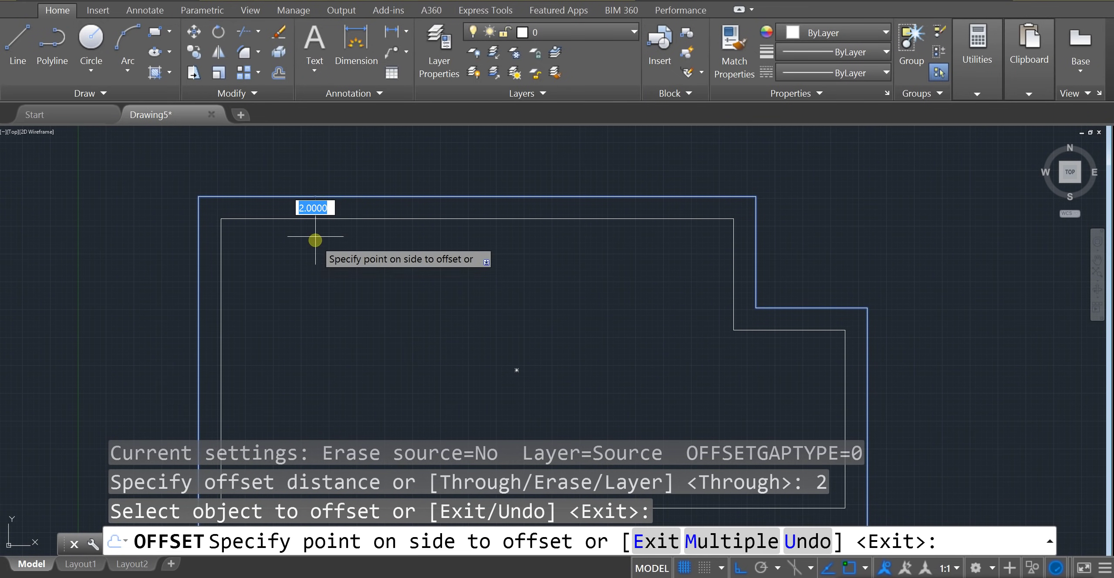
pyautogui.click(325, 263)
pyautogui.moveTo(625, 331); pyautogui.dragTo(657, 304, button='middle')
pyautogui.press('Escape')
pyautogui.press('Escape')
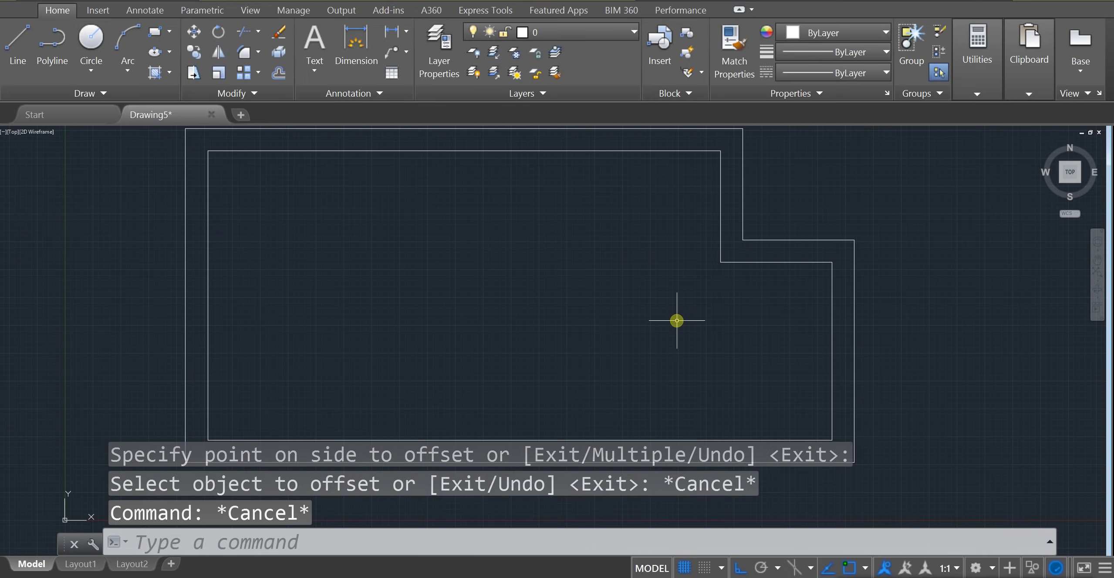
pyautogui.press('Escape')
pyautogui.moveTo(603, 249)
pyautogui.mouseDown(button='middle')
pyautogui.moveTo(609, 298)
pyautogui.moveTo(624, 308)
pyautogui.moveTo(655, 264)
pyautogui.mouseUp(button='middle')
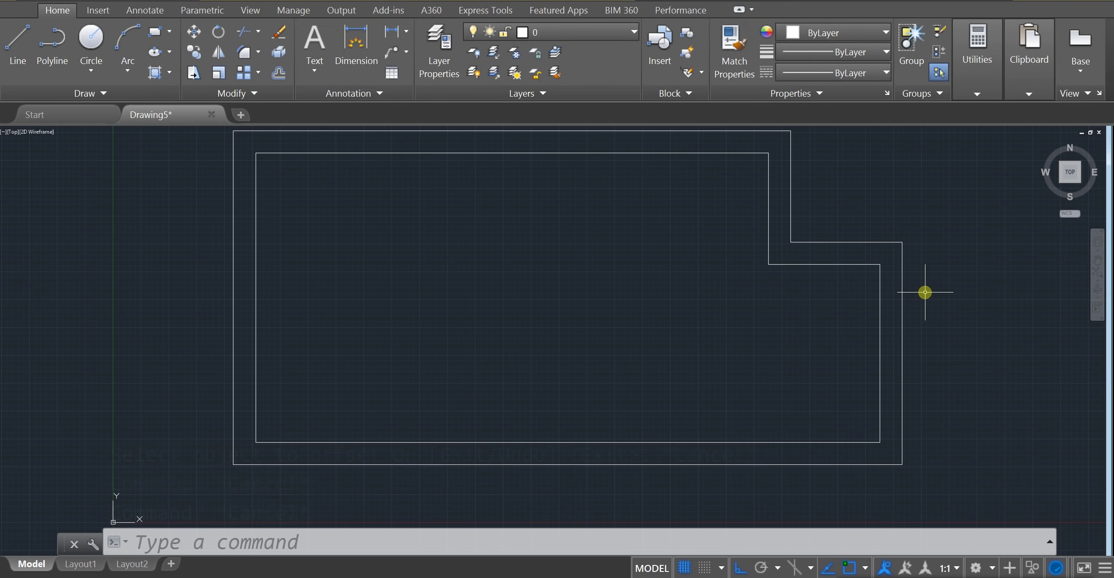
# Step: Pan the outlines down and orbit the plan into a tilted 3D view
pyautogui.moveTo(948, 256); pyautogui.dragTo(952, 285, button='middle')
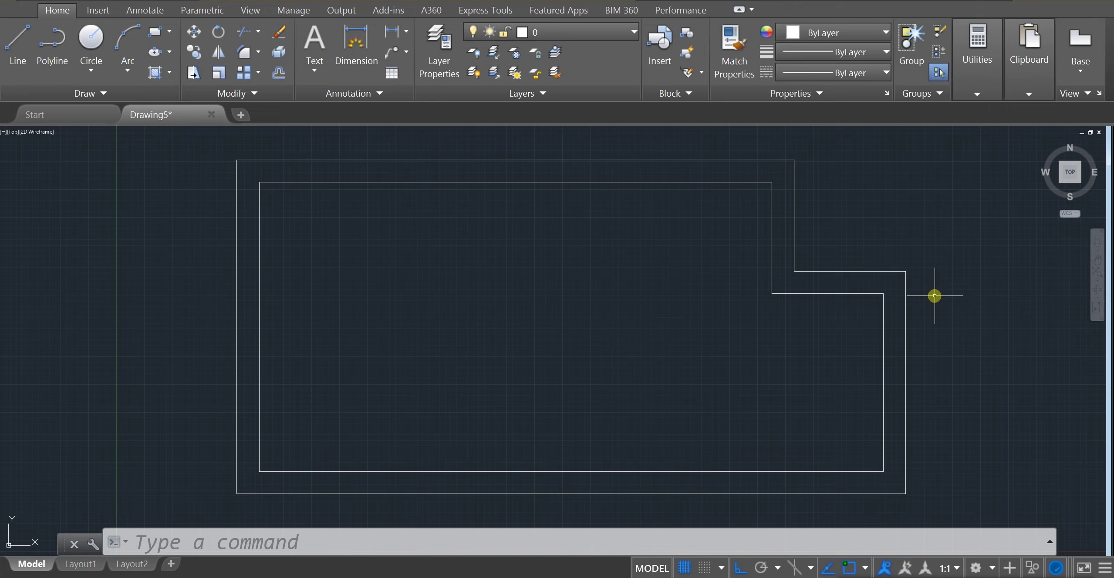
pyautogui.moveTo(926, 396)
pyautogui.keyDown('shift'); pyautogui.mouseDown(button='middle')
pyautogui.moveTo(852, 382)
pyautogui.moveTo(818, 330)
pyautogui.moveTo(803, 281)
pyautogui.moveTo(883, 266)
pyautogui.moveTo(853, 380)
pyautogui.moveTo(791, 354)
pyautogui.mouseUp(button='middle'); pyautogui.keyUp('shift')
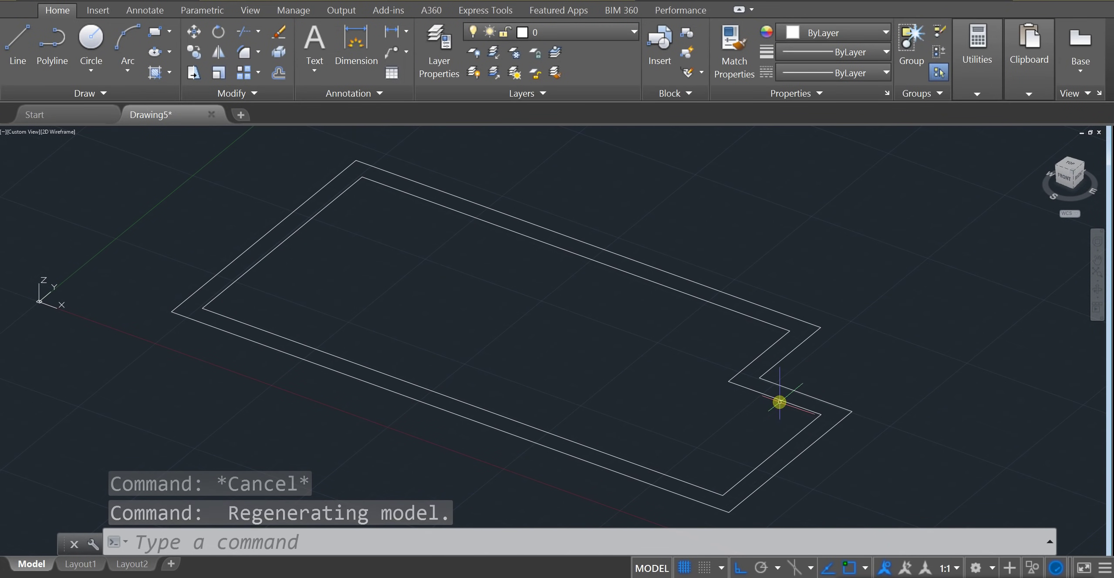
pyautogui.moveTo(900, 368); pyautogui.dragTo(863, 340, button='middle')
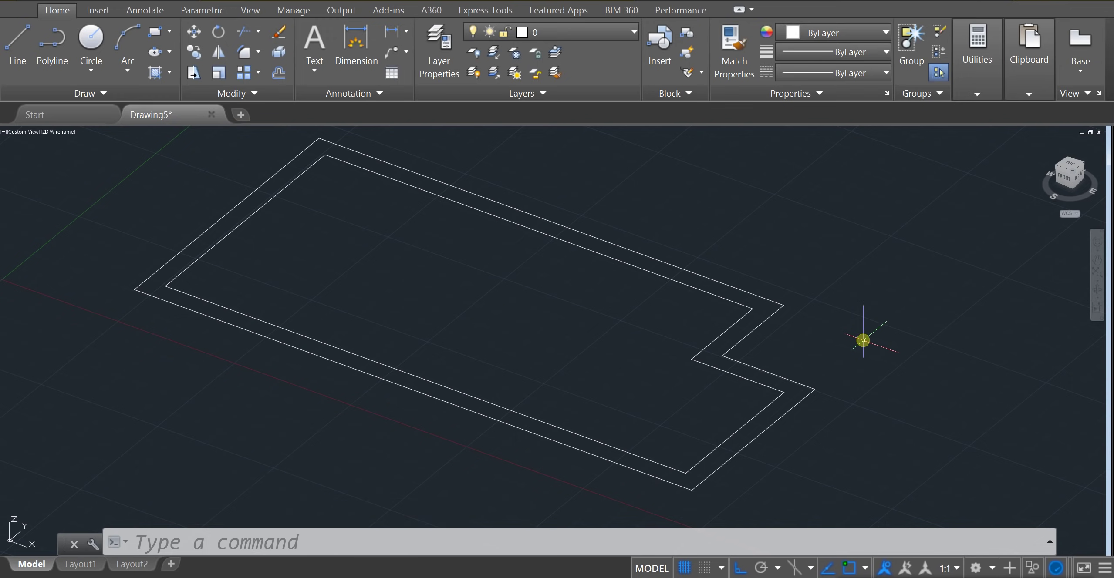
# Step: Extrude both the outer and inner outlines 10 units high with EXT
pyautogui.write('EXT')
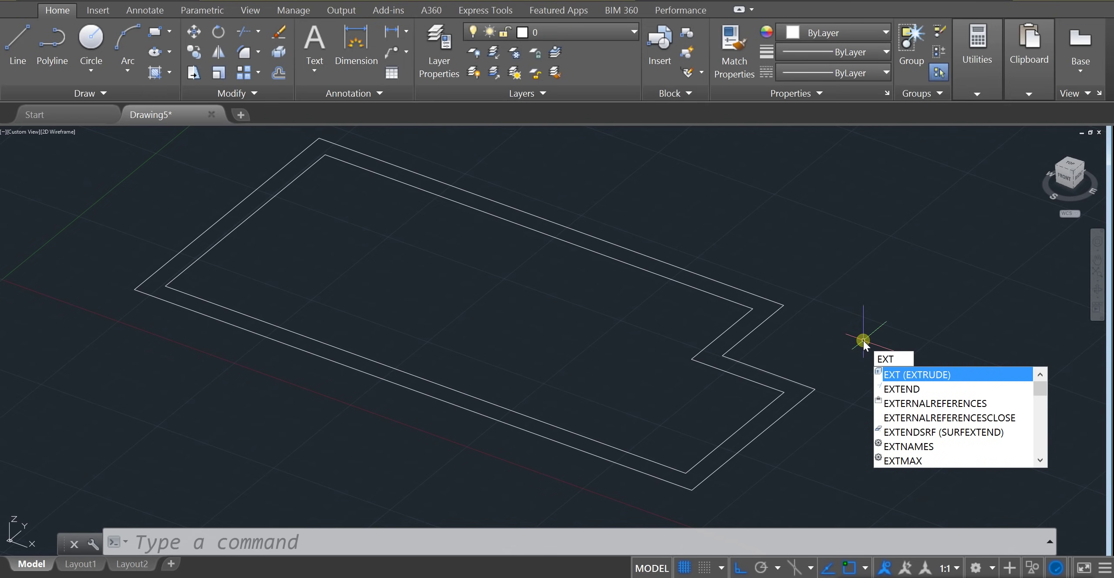
pyautogui.press('Return')
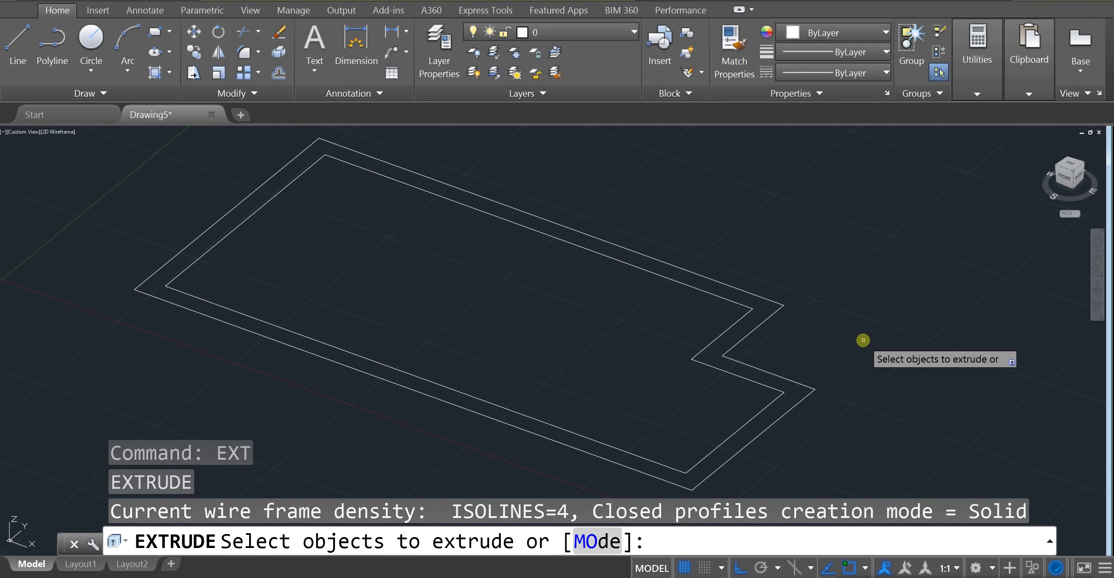
pyautogui.click(771, 422)
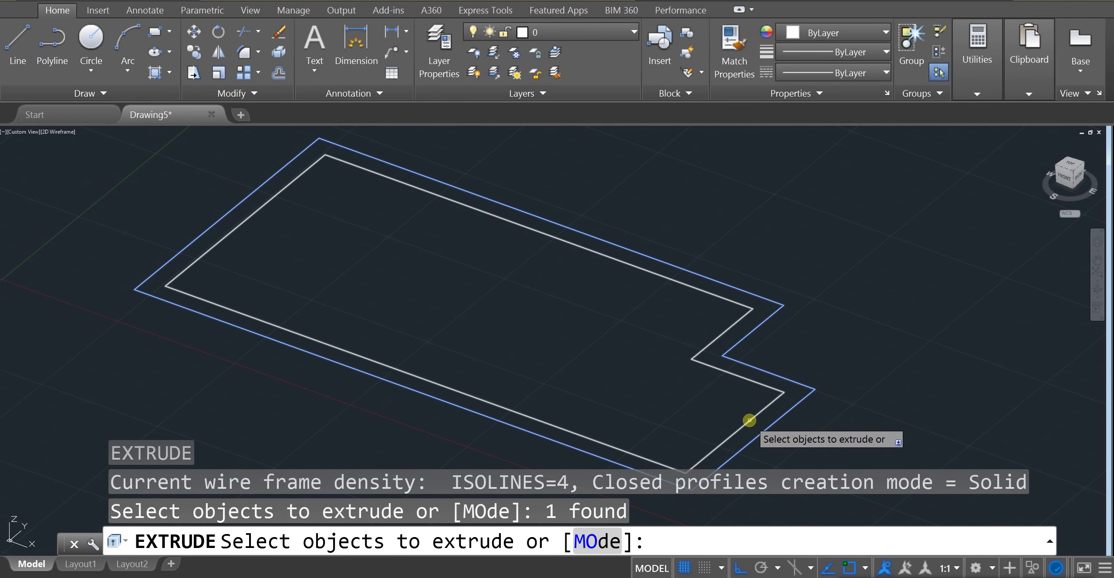
pyautogui.click(749, 420)
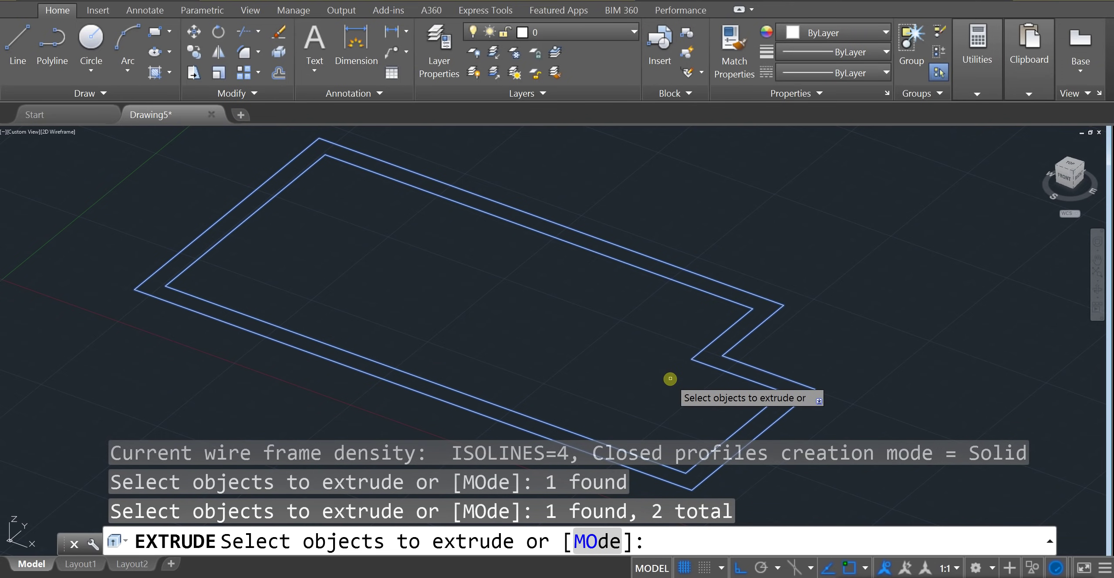
pyautogui.press('Return')
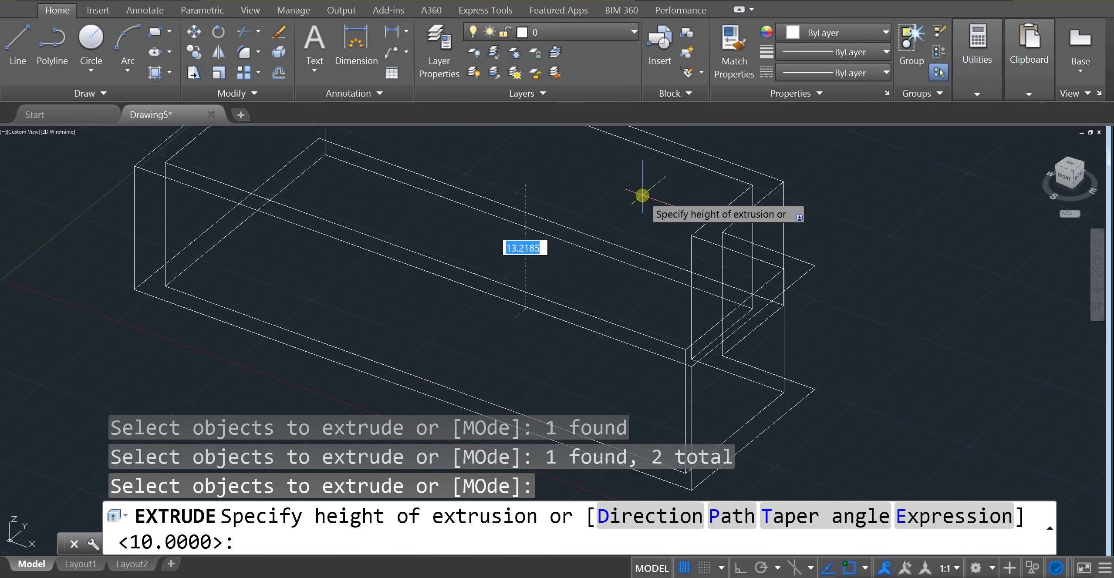
pyautogui.write('10')
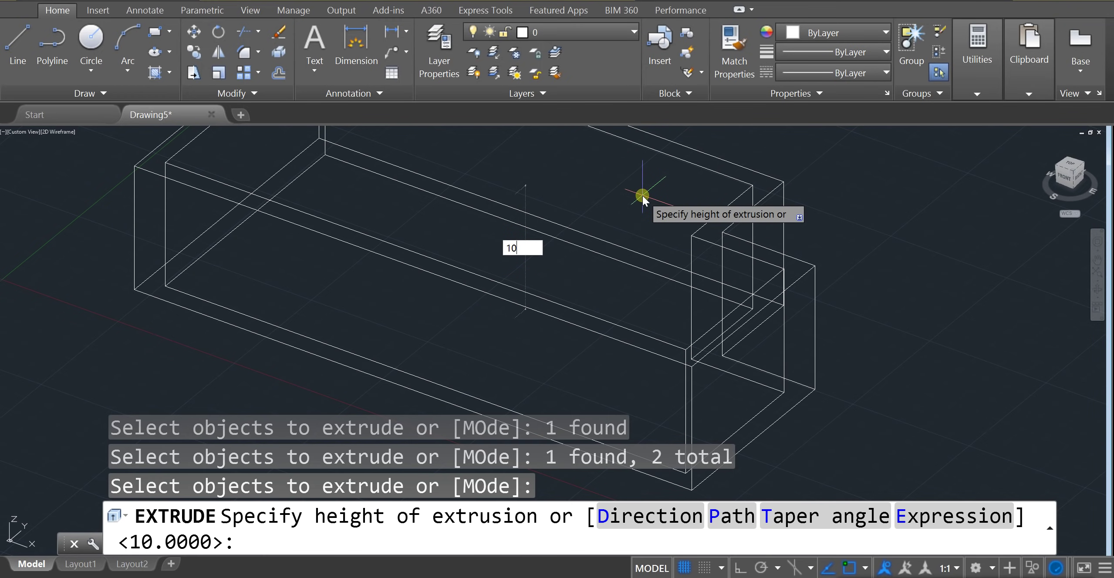
pyautogui.press('Return')
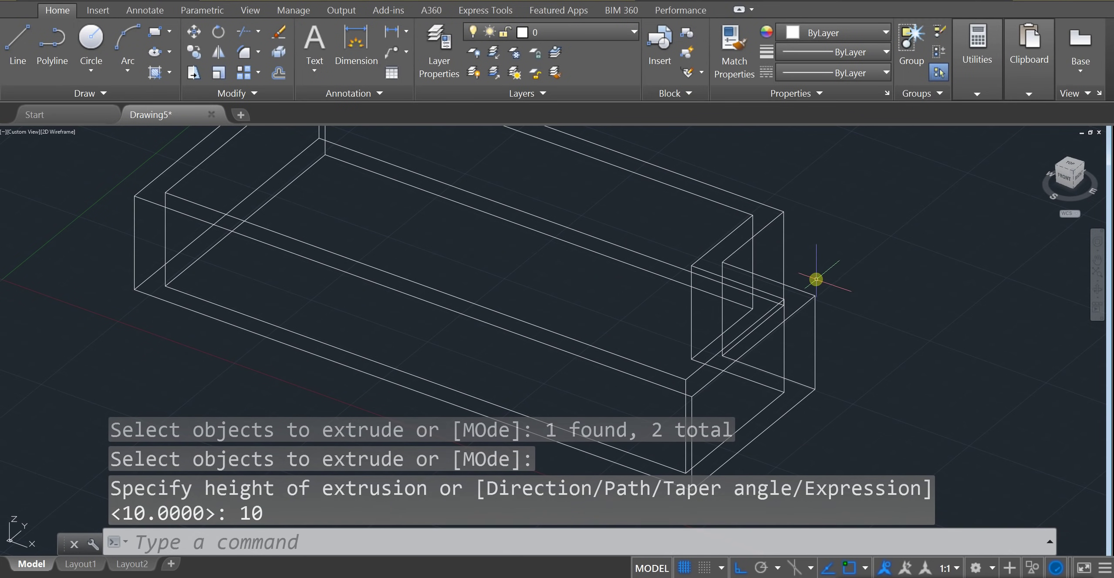
pyautogui.press('Escape')
pyautogui.press('Escape')
pyautogui.moveTo(855, 293); pyautogui.dragTo(765, 348, button='middle')
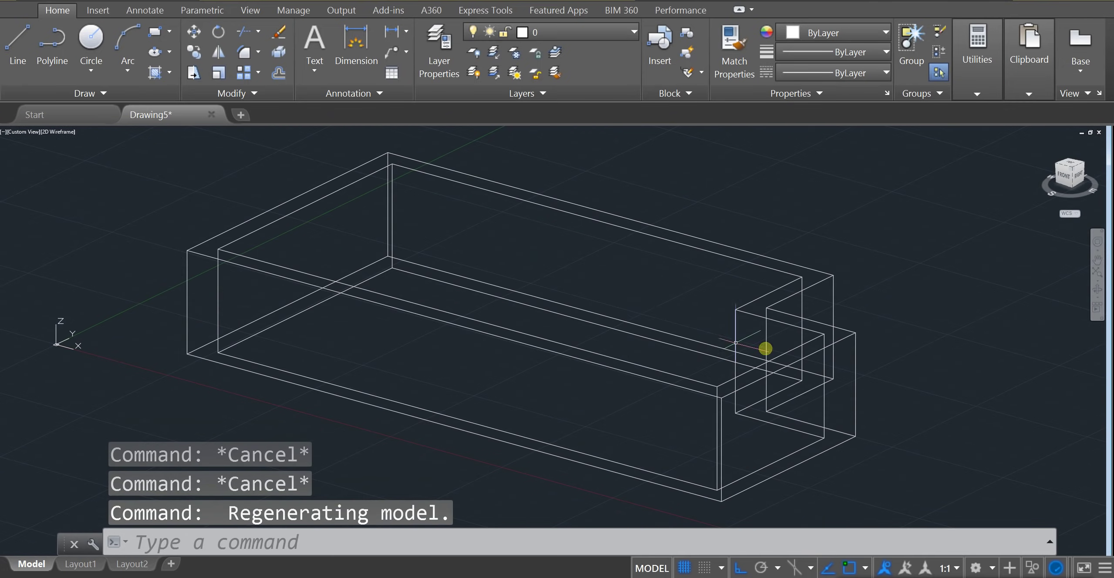
pyautogui.click(58, 132)
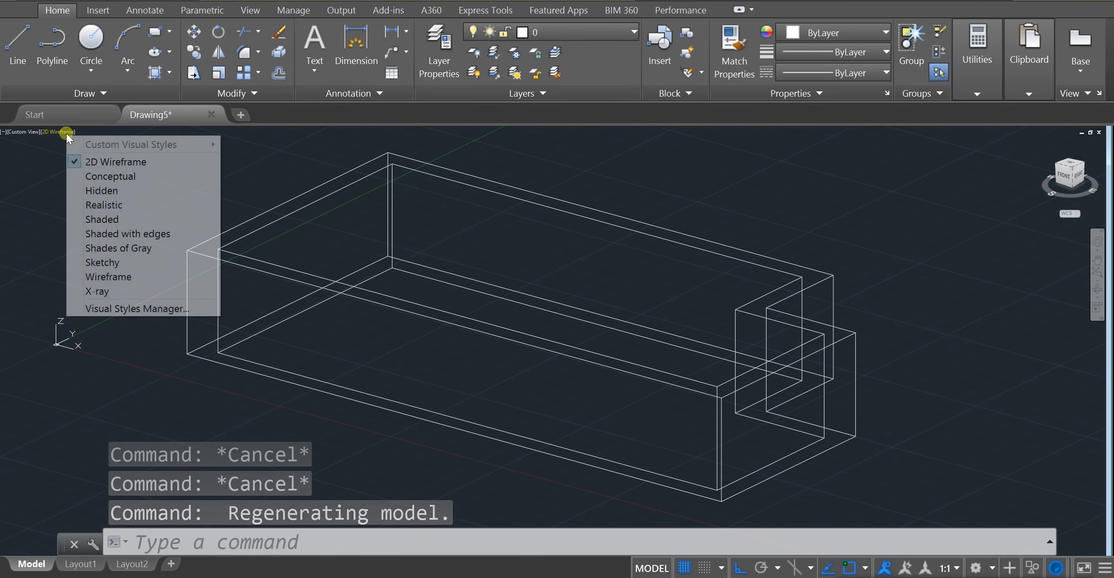
pyautogui.click(104, 205)
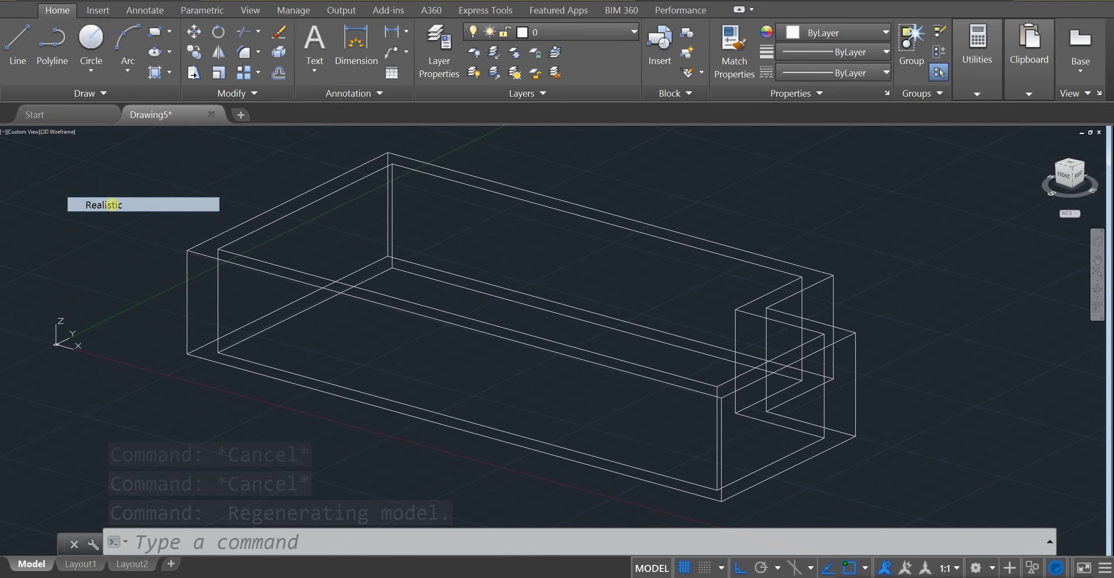
pyautogui.moveTo(493, 264)
pyautogui.keyDown('shift'); pyautogui.mouseDown(button='middle')
pyautogui.moveTo(656, 269)
pyautogui.moveTo(383, 259)
pyautogui.moveTo(470, 272)
pyautogui.moveTo(686, 269)
pyautogui.moveTo(780, 232)
pyautogui.moveTo(769, 302)
pyautogui.moveTo(774, 247)
pyautogui.moveTo(749, 319)
pyautogui.moveTo(753, 295)
pyautogui.moveTo(719, 315)
pyautogui.mouseUp(button='middle'); pyautogui.keyUp('shift')
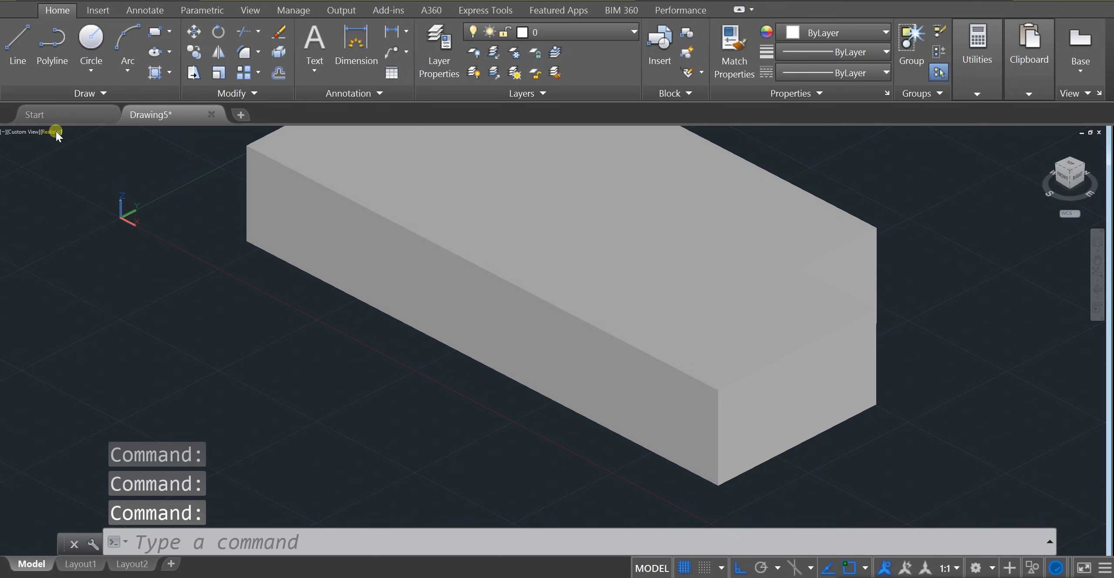
pyautogui.click(55, 132)
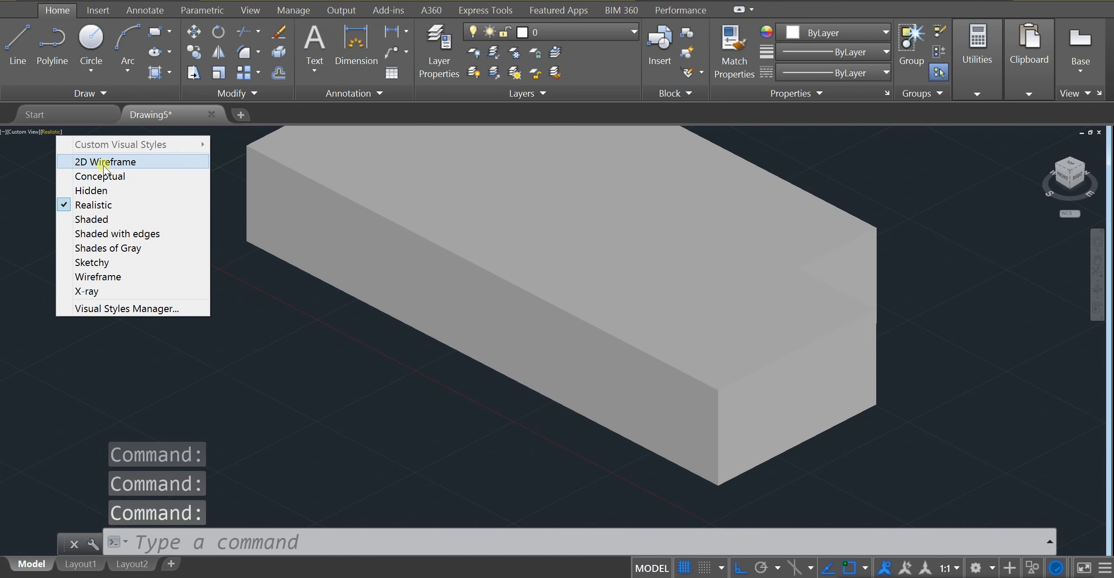
pyautogui.click(83, 162)
pyautogui.keyDown('shift'); pyautogui.moveTo(676, 353); pyautogui.dragTo(703, 274, button='middle'); pyautogui.keyUp('shift')
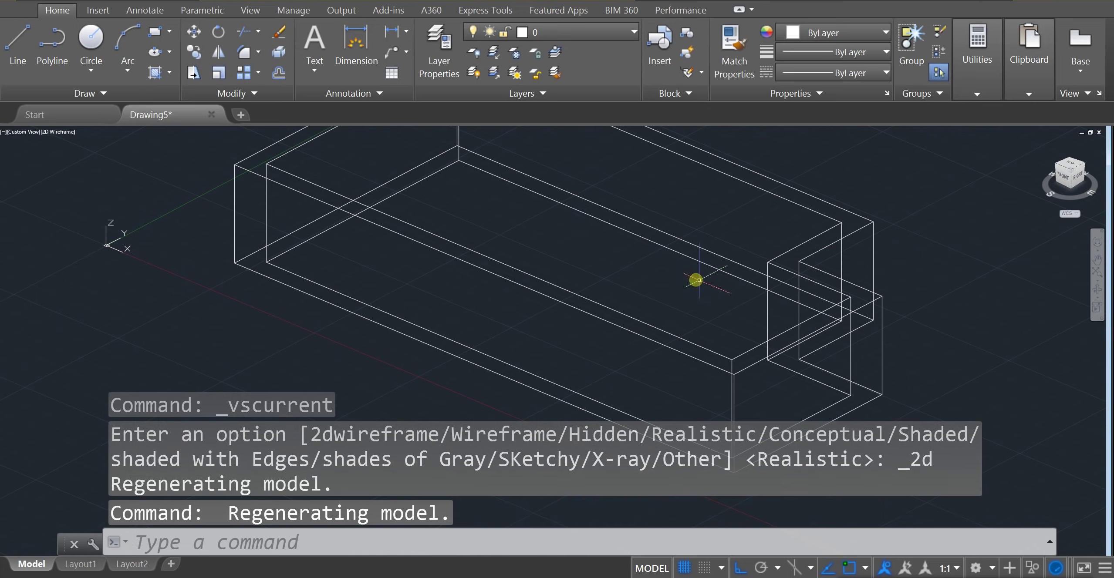
pyautogui.moveTo(807, 235); pyautogui.dragTo(758, 282, button='middle')
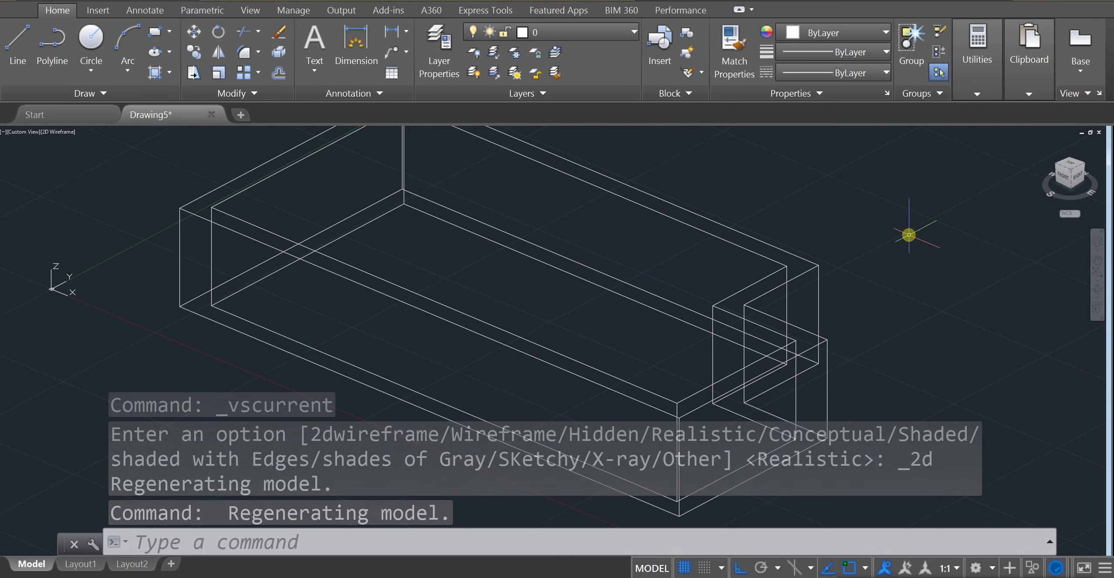
# Step: Subtract the inner extruded box from the outer box with SUB, leaving 2-unit walls
pyautogui.write('SUBTRACT')
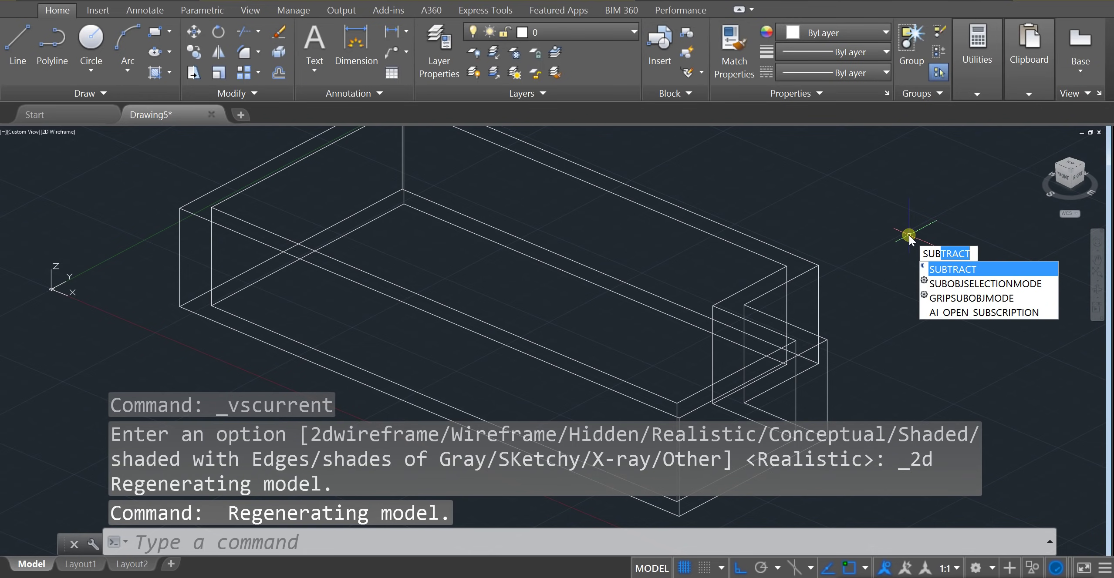
pyautogui.press('Return')
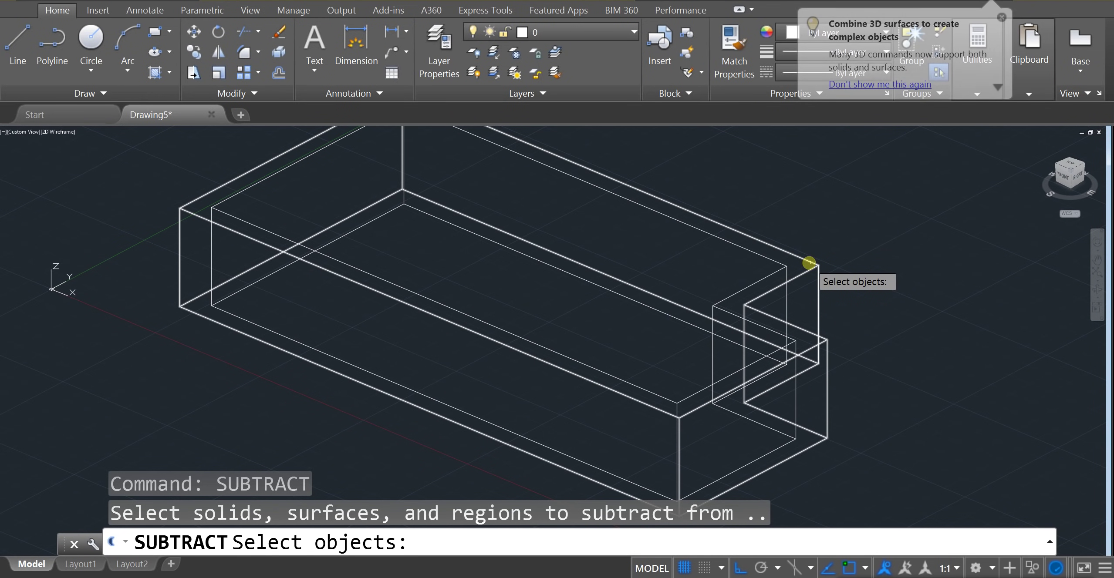
pyautogui.click(808, 262)
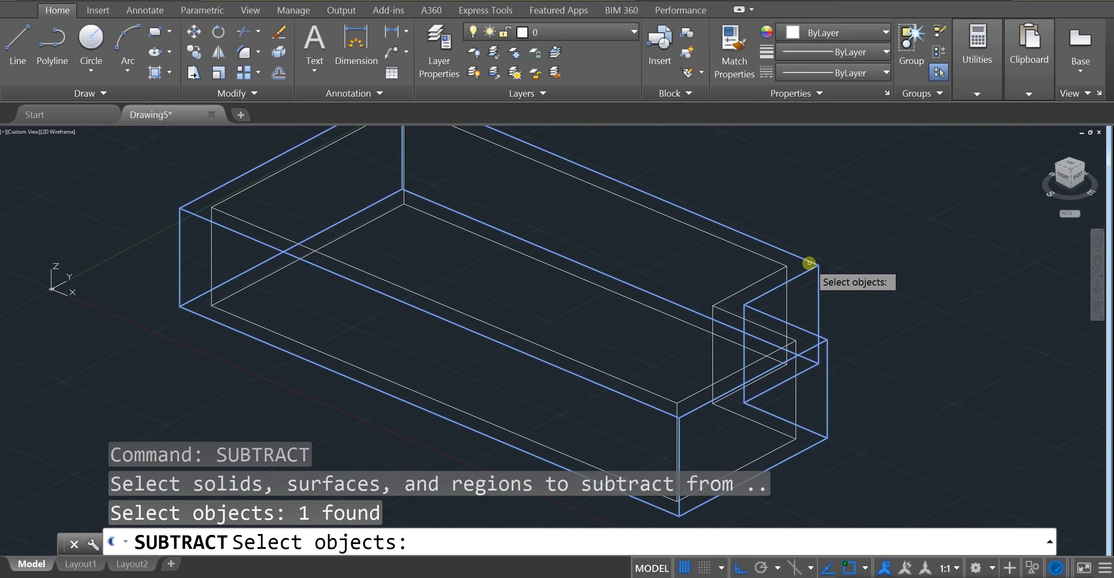
pyautogui.press('Return')
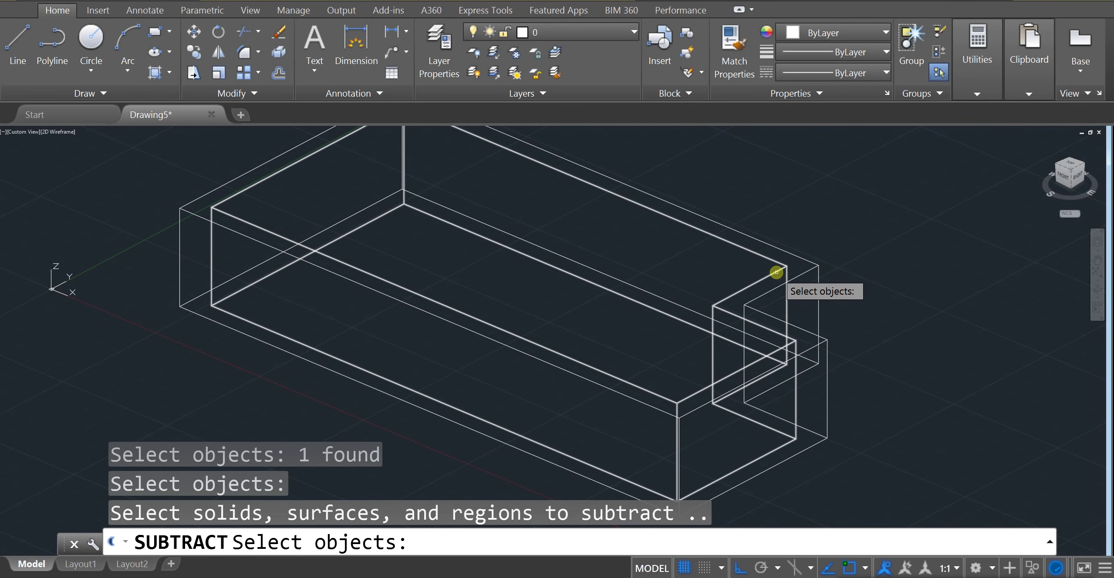
pyautogui.click(775, 272)
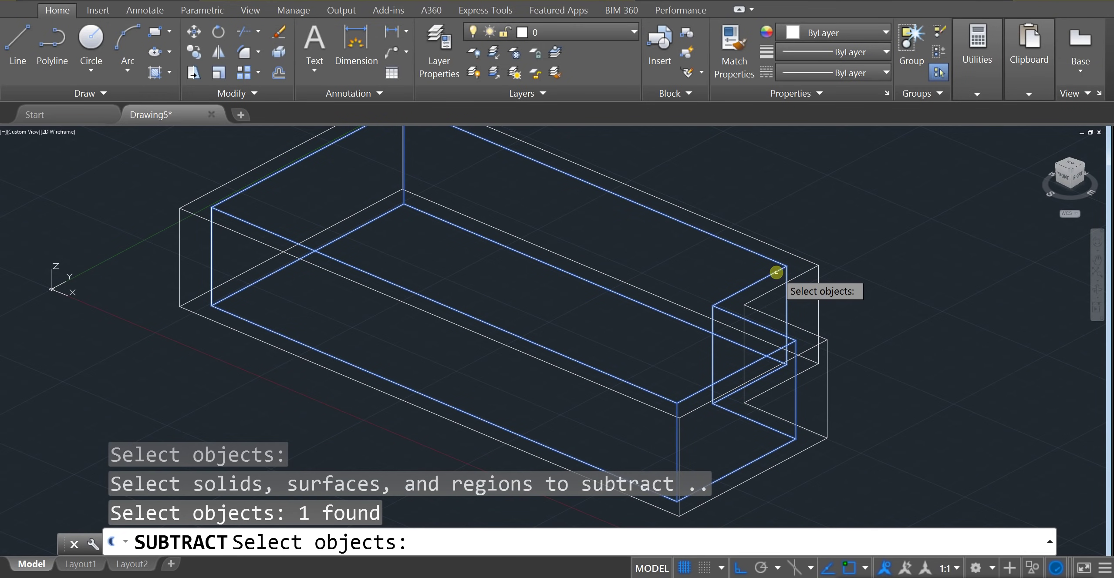
pyautogui.press('Return')
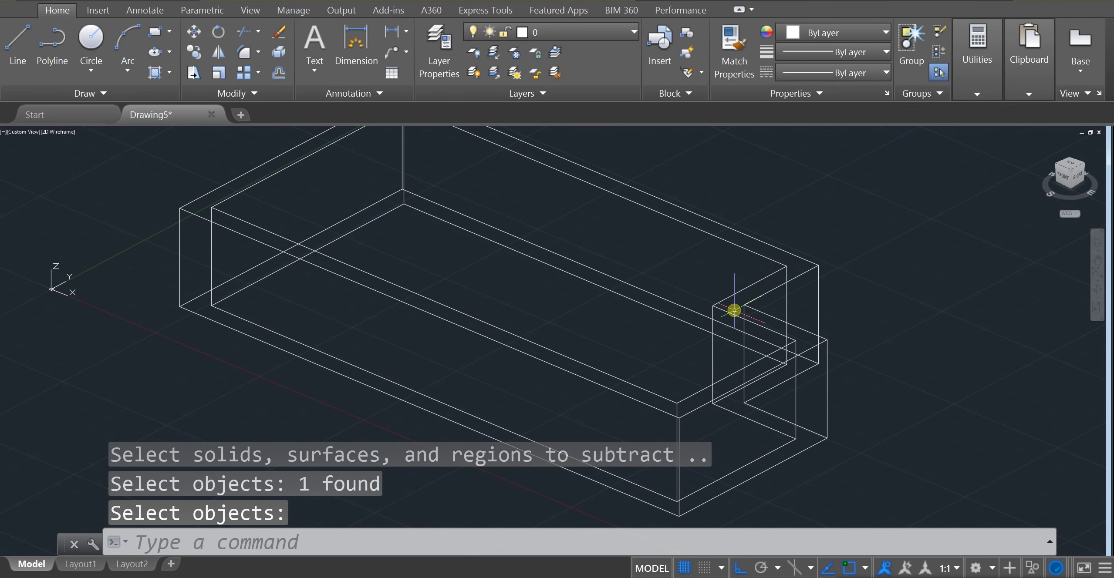
pyautogui.press('Escape')
pyautogui.press('Escape')
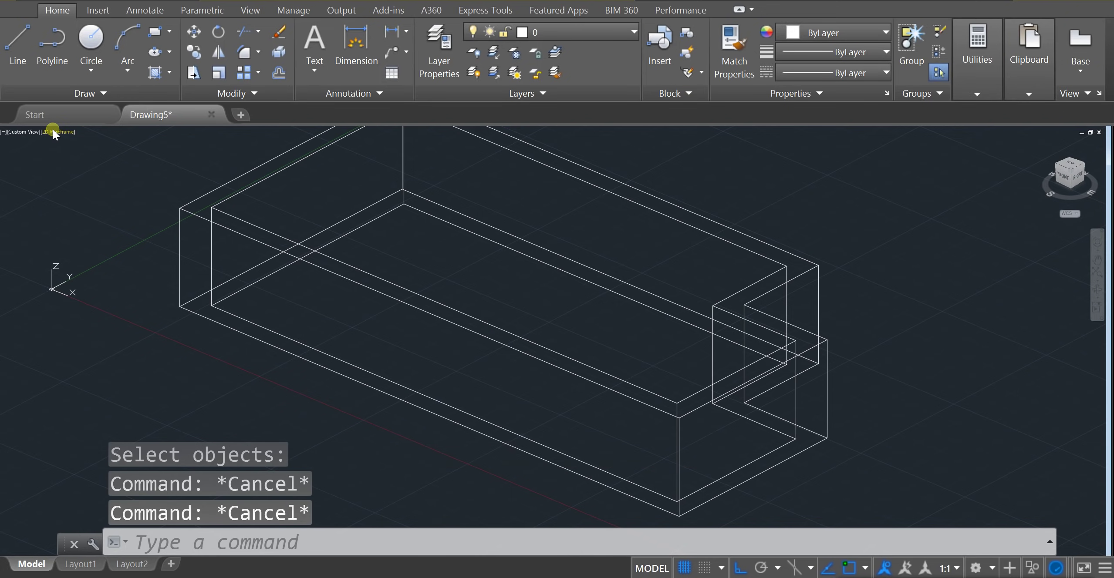
pyautogui.click(57, 131)
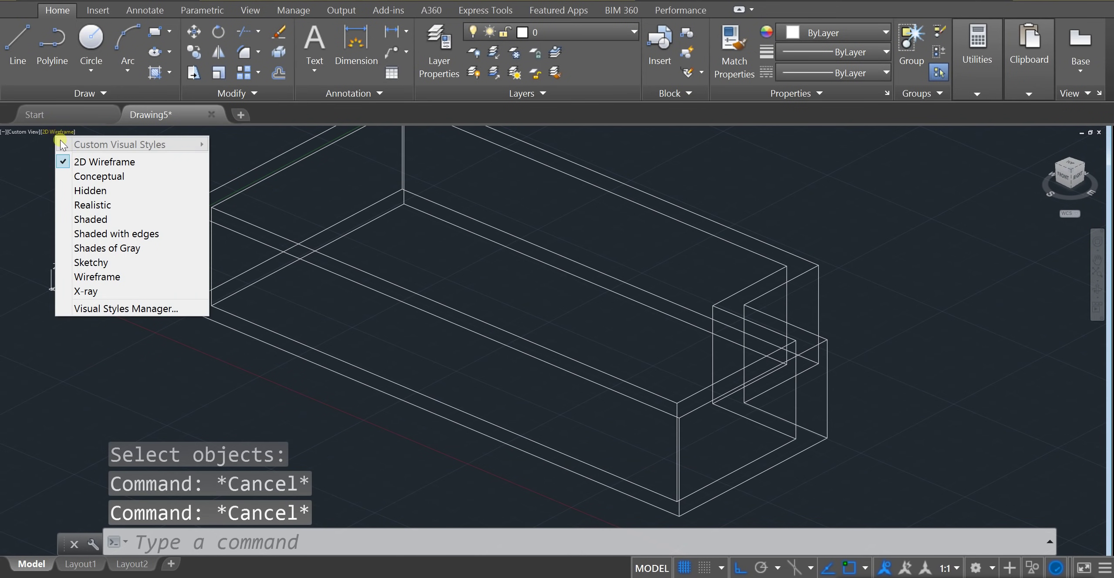
pyautogui.click(93, 205)
pyautogui.moveTo(411, 288)
pyautogui.keyDown('shift'); pyautogui.mouseDown(button='middle')
pyautogui.moveTo(599, 336)
pyautogui.moveTo(483, 342)
pyautogui.moveTo(672, 335)
pyautogui.moveTo(761, 320)
pyautogui.moveTo(825, 277)
pyautogui.moveTo(822, 226)
pyautogui.moveTo(721, 335)
pyautogui.moveTo(676, 345)
pyautogui.mouseUp(button='middle'); pyautogui.keyUp('shift')
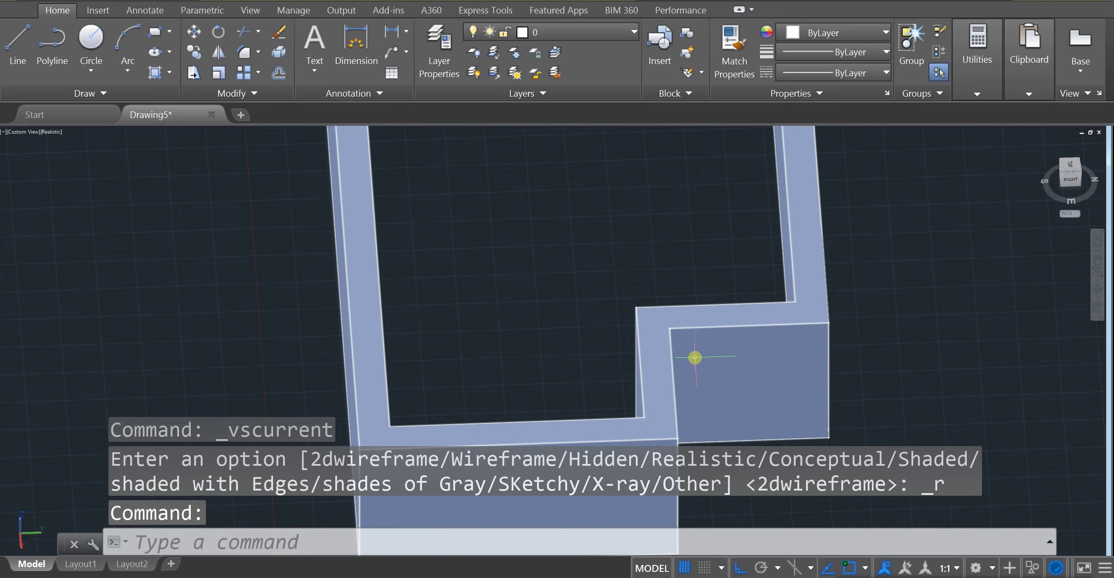
pyautogui.click(51, 131)
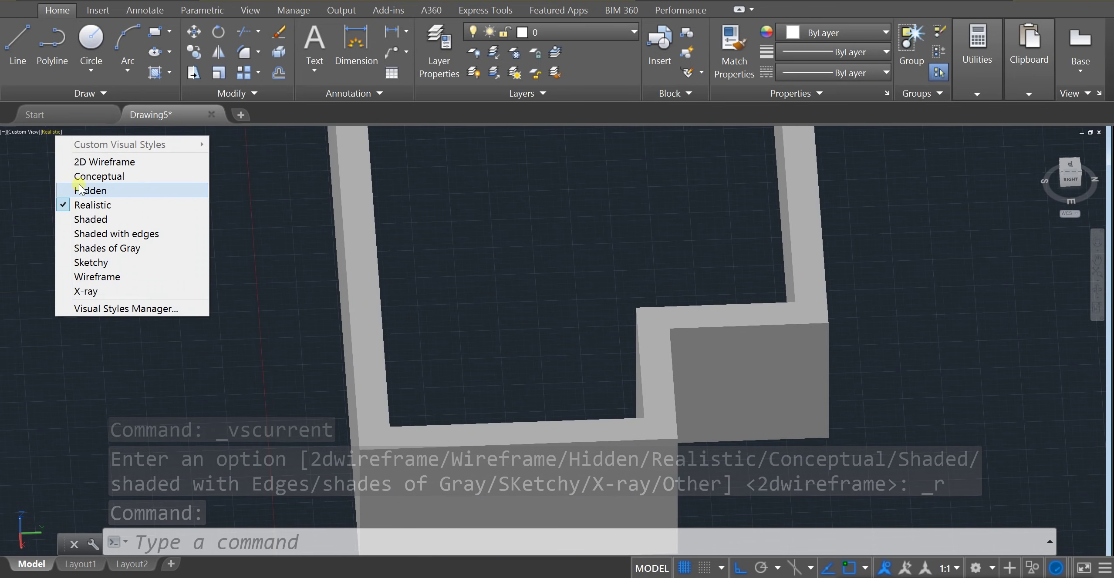
pyautogui.click(100, 162)
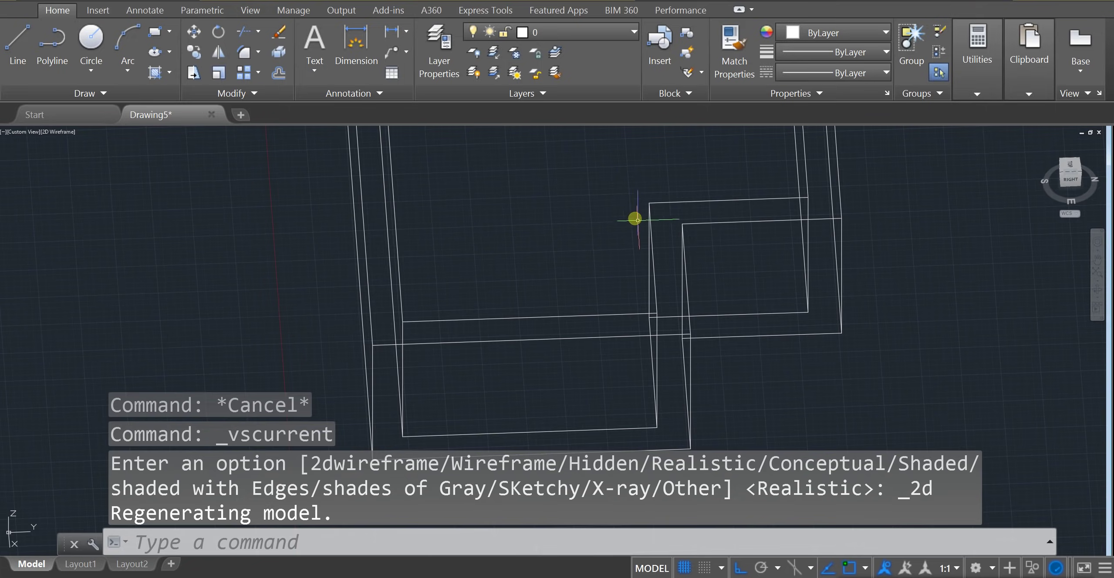
pyautogui.scroll(2, 658, 293)
pyautogui.scroll(-6, 674, 309)
pyautogui.keyDown('shift'); pyautogui.moveTo(691, 326); pyautogui.dragTo(589, 417, button='middle'); pyautogui.keyUp('shift')
pyautogui.scroll(3, 631, 355)
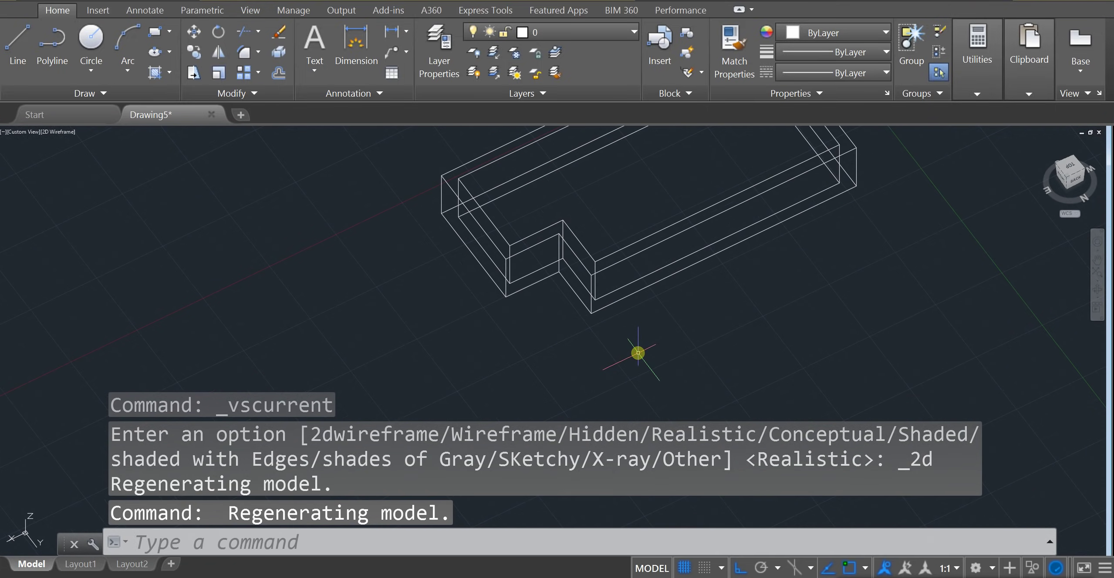
pyautogui.keyDown('shift'); pyautogui.moveTo(637, 353); pyautogui.dragTo(605, 346, button='middle'); pyautogui.keyUp('shift')
pyautogui.keyDown('shift'); pyautogui.moveTo(641, 358); pyautogui.dragTo(692, 359, button='middle'); pyautogui.keyUp('shift')
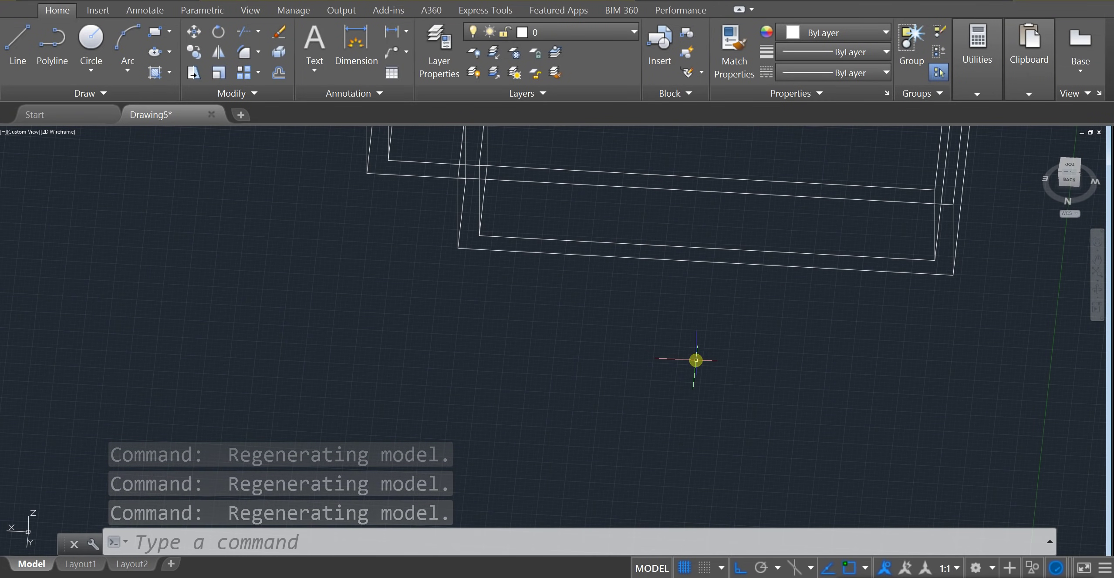
# Step: Start a PL polyline at the outer wall corner and place the next footprint corner
pyautogui.write('PL')
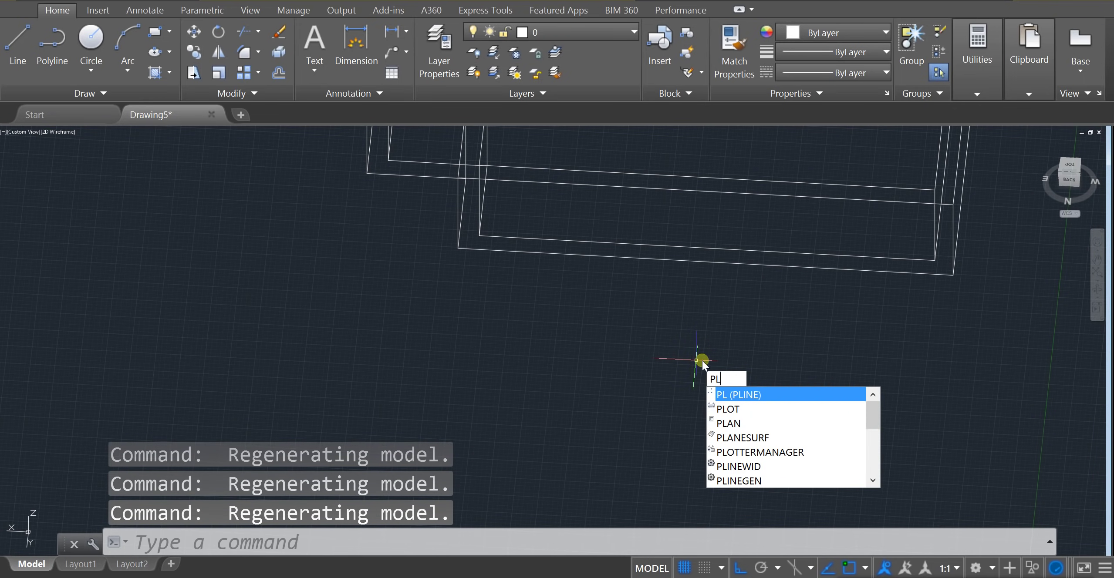
pyautogui.click(754, 396)
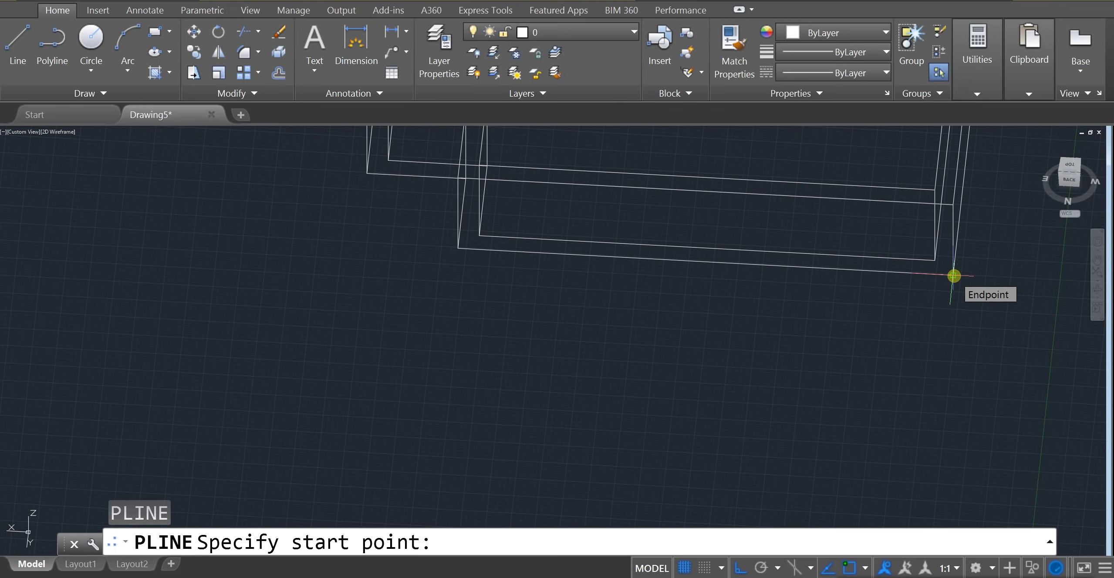
pyautogui.click(953, 276)
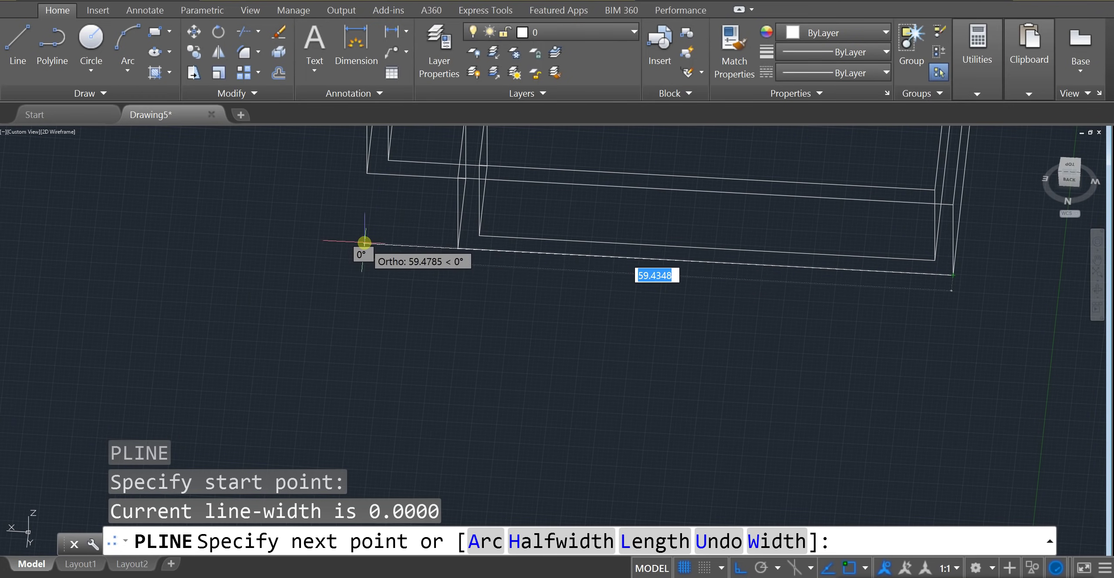
pyautogui.scroll(-5, 425, 381)
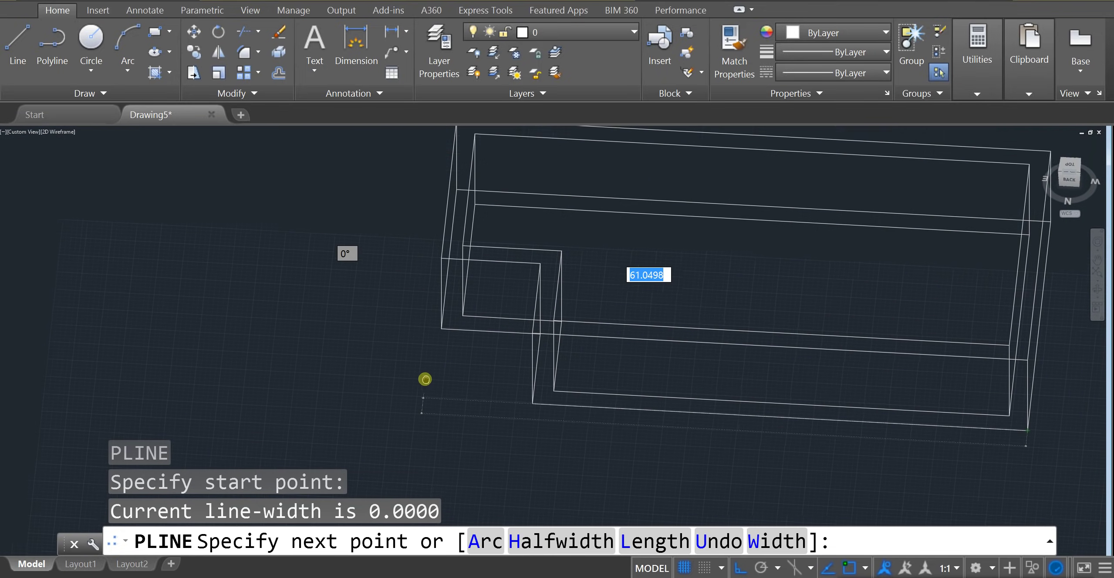
pyautogui.scroll(4, 435, 392)
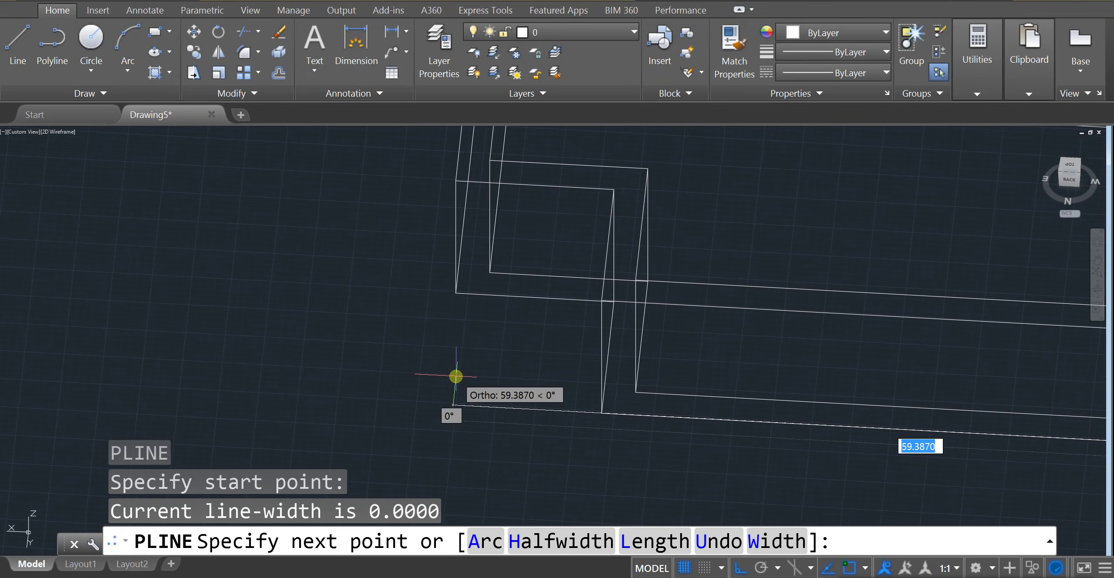
pyautogui.scroll(-2, 452, 376)
pyautogui.scroll(4, 451, 375)
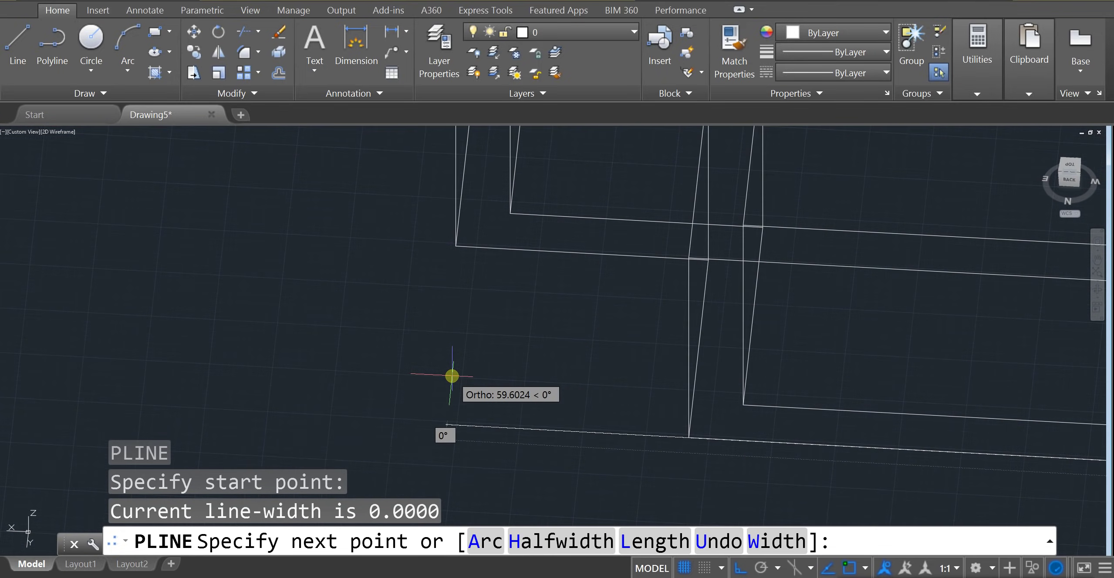
pyautogui.click(451, 261)
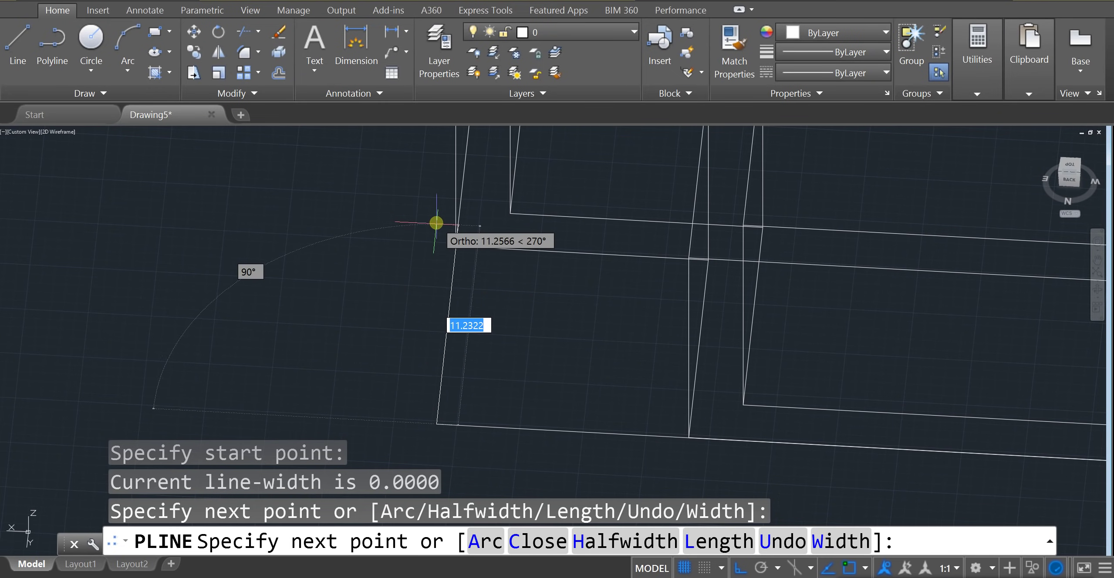
# Step: Continue the polyline through the remaining base wall corners to the bottom corner, then end it
pyautogui.scroll(-2, 430, 256)
pyautogui.scroll(-3, 430, 256)
pyautogui.keyDown('shift'); pyautogui.moveTo(431, 273); pyautogui.dragTo(636, 291, button='middle'); pyautogui.keyUp('shift')
pyautogui.scroll(4, 589, 422)
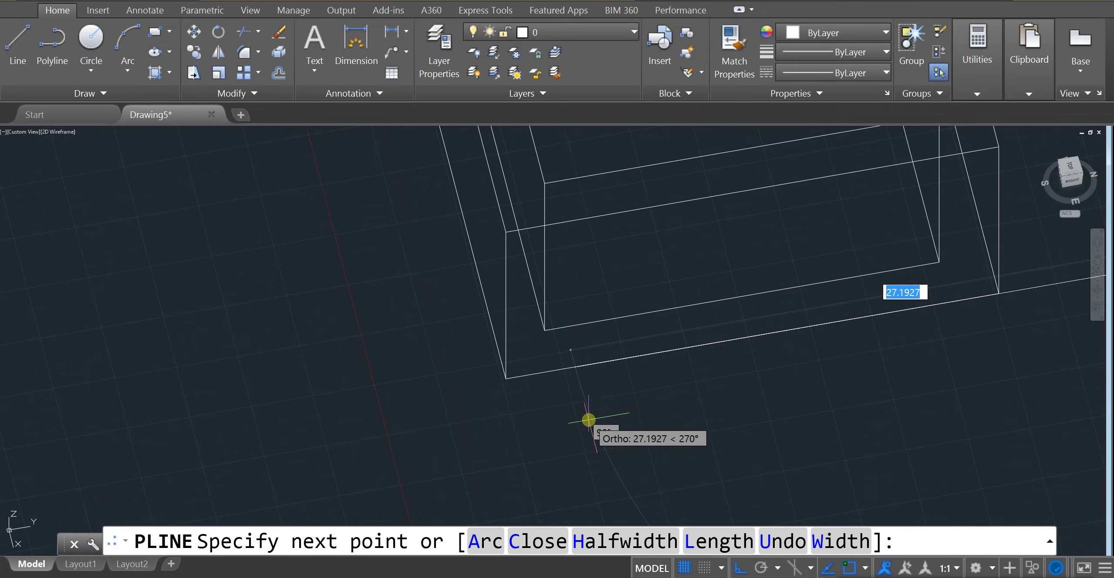
pyautogui.click(503, 373)
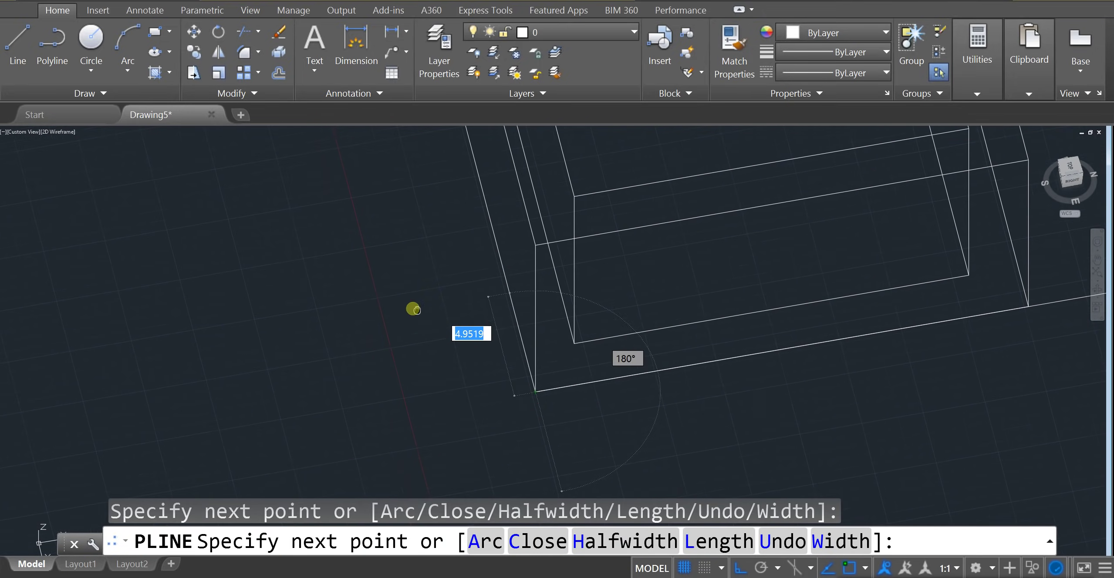
pyautogui.moveTo(412, 311)
pyautogui.mouseDown(button='middle')
pyautogui.moveTo(538, 313)
pyautogui.moveTo(678, 335)
pyautogui.moveTo(552, 415)
pyautogui.moveTo(646, 262)
pyautogui.mouseUp(button='middle')
pyautogui.scroll(1, 423, 410)
pyautogui.scroll(4, 562, 368)
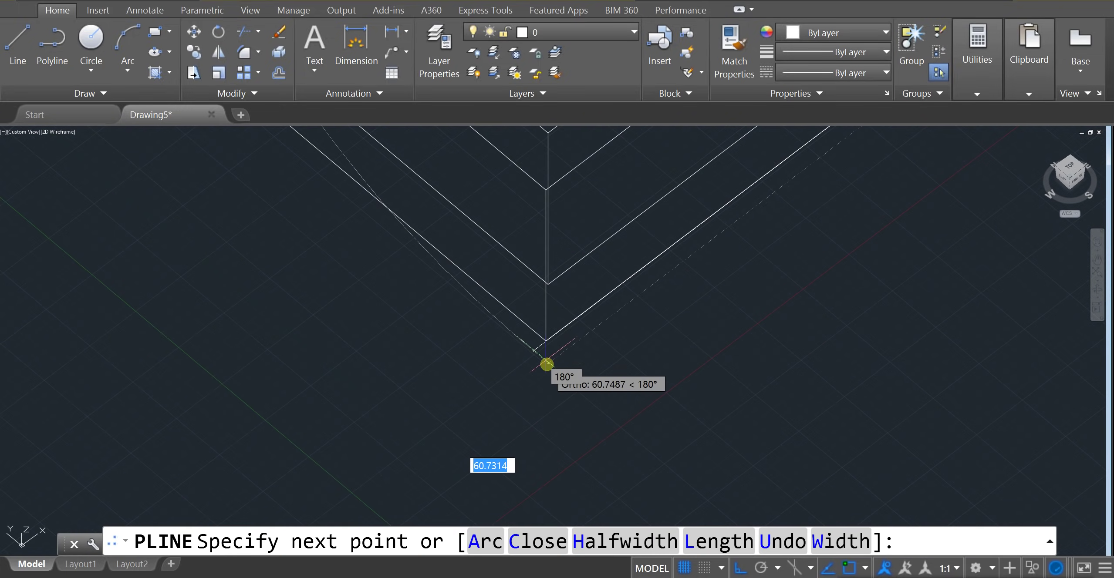
pyautogui.click(546, 342)
pyautogui.keyDown('shift'); pyautogui.moveTo(432, 380); pyautogui.dragTo(477, 381, button='middle'); pyautogui.keyUp('shift')
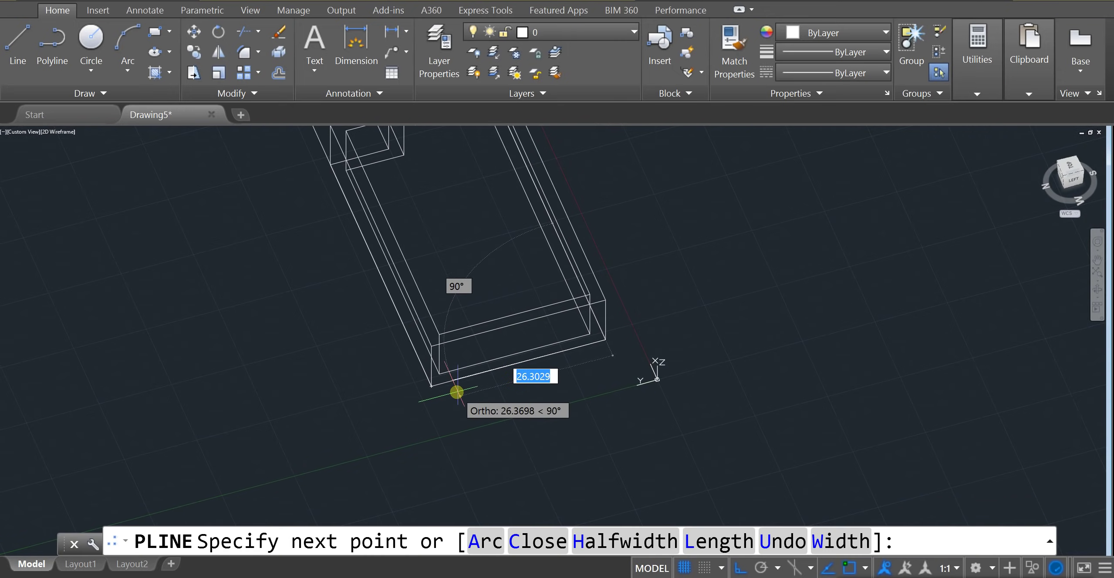
pyautogui.click(430, 386)
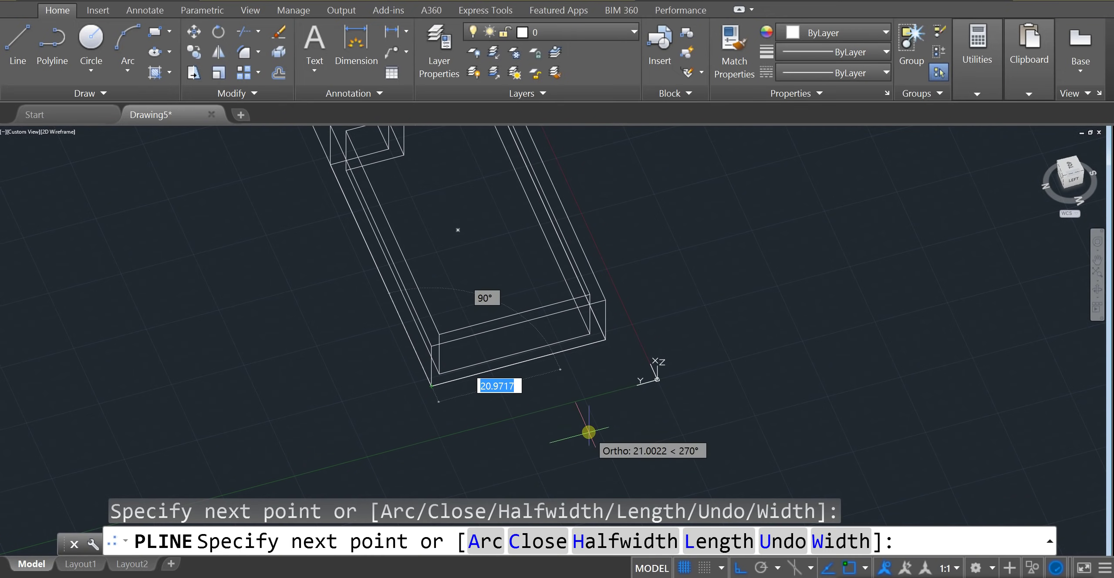
pyautogui.press('Escape')
pyautogui.press('Escape')
pyautogui.keyDown('shift'); pyautogui.moveTo(352, 389); pyautogui.dragTo(460, 397, button='middle'); pyautogui.keyUp('shift')
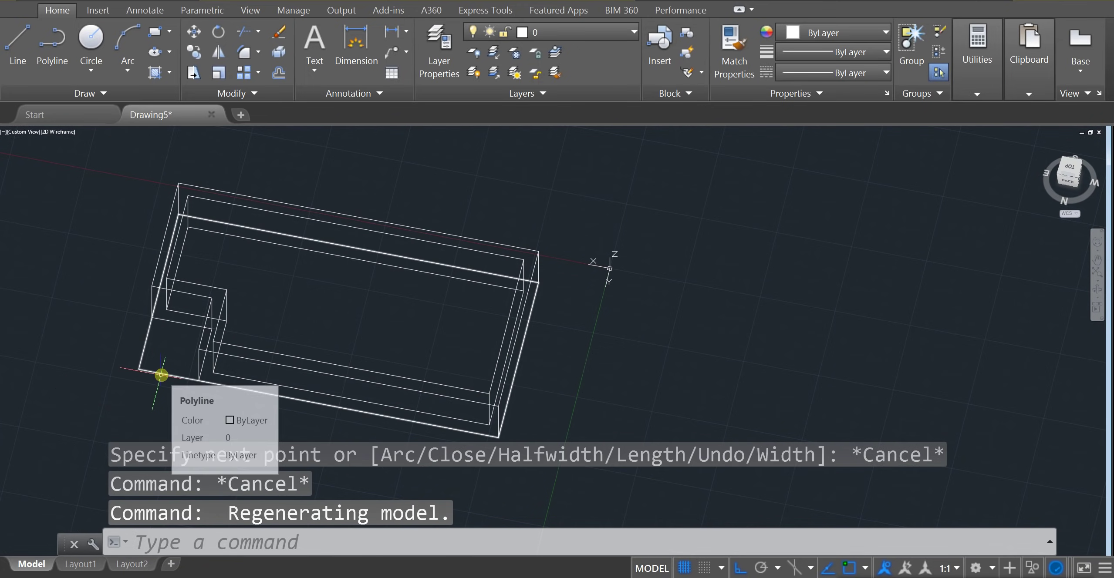
# Step: Extrude the traced footprint polyline 1 unit upward into a thin slab under the walls
pyautogui.keyDown('shift'); pyautogui.moveTo(159, 378); pyautogui.dragTo(204, 354, button='middle'); pyautogui.keyUp('shift')
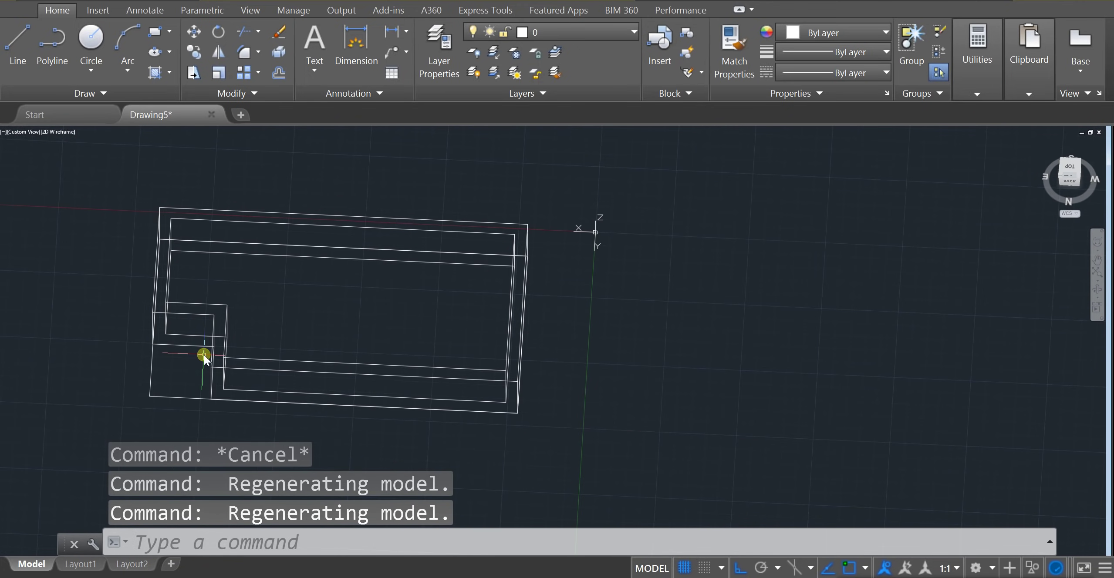
pyautogui.write('ext')
pyautogui.press('Return')
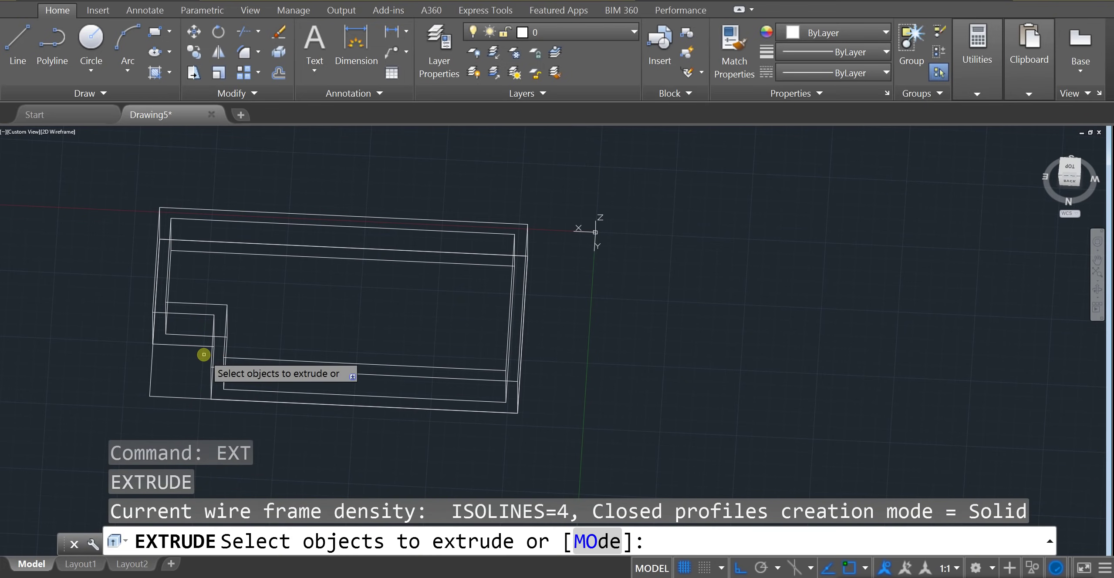
pyautogui.click(176, 398)
pyautogui.press('Return')
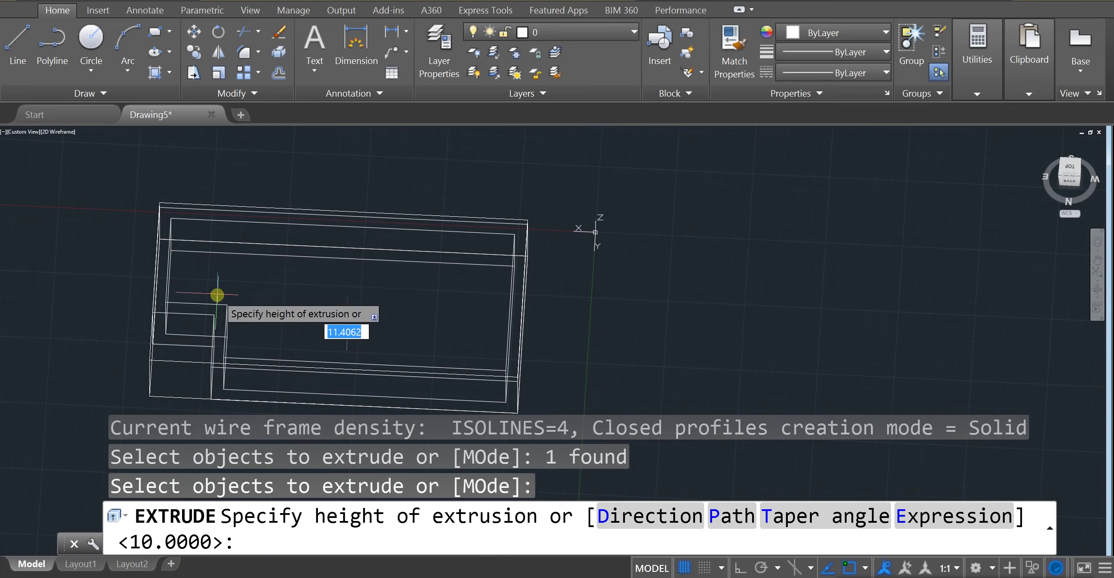
pyautogui.keyDown('shift'); pyautogui.moveTo(214, 317); pyautogui.dragTo(383, 294, button='middle'); pyautogui.keyUp('shift')
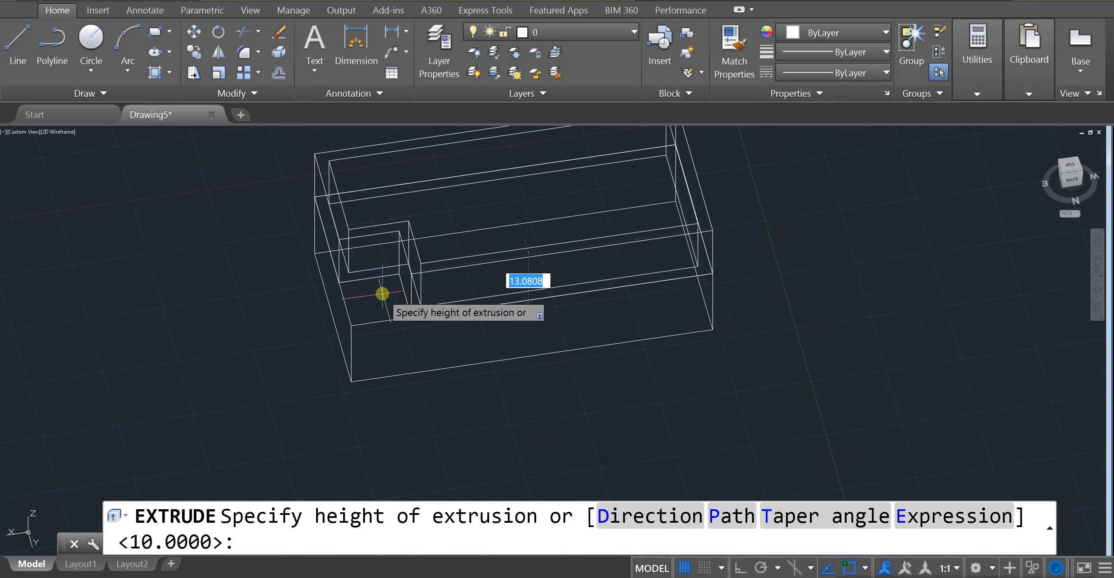
pyautogui.scroll(-3, 383, 287)
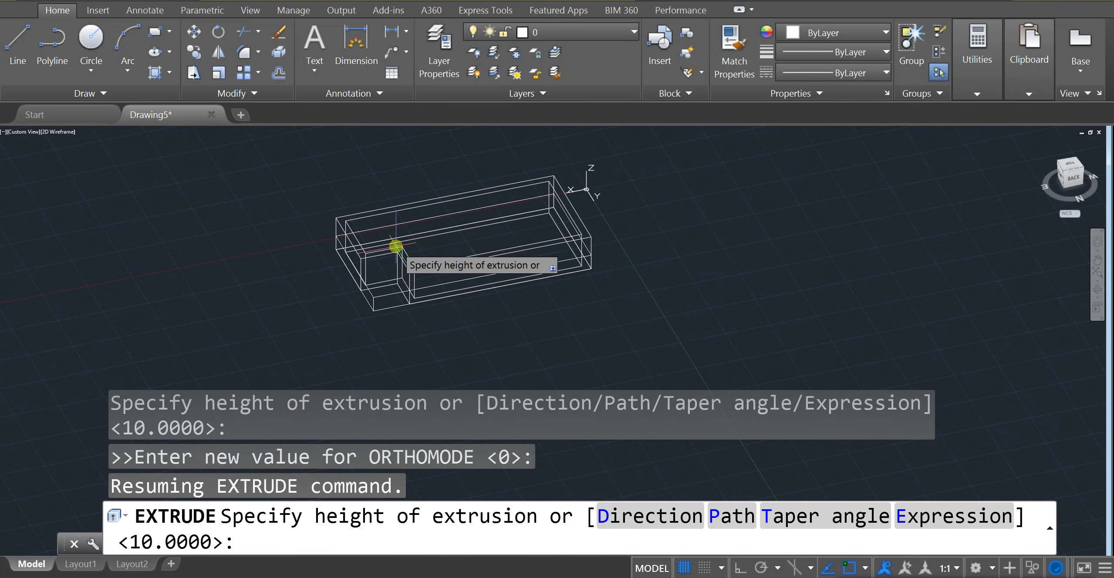
pyautogui.write('1')
pyautogui.press('Return')
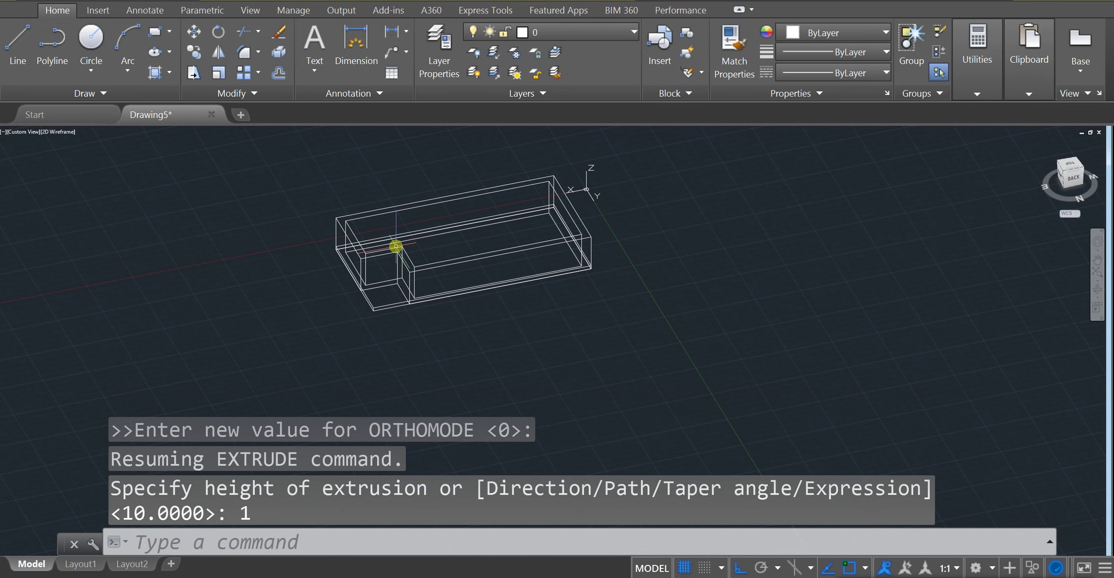
pyautogui.scroll(5, 385, 311)
pyautogui.moveTo(417, 353); pyautogui.dragTo(428, 367, button='middle')
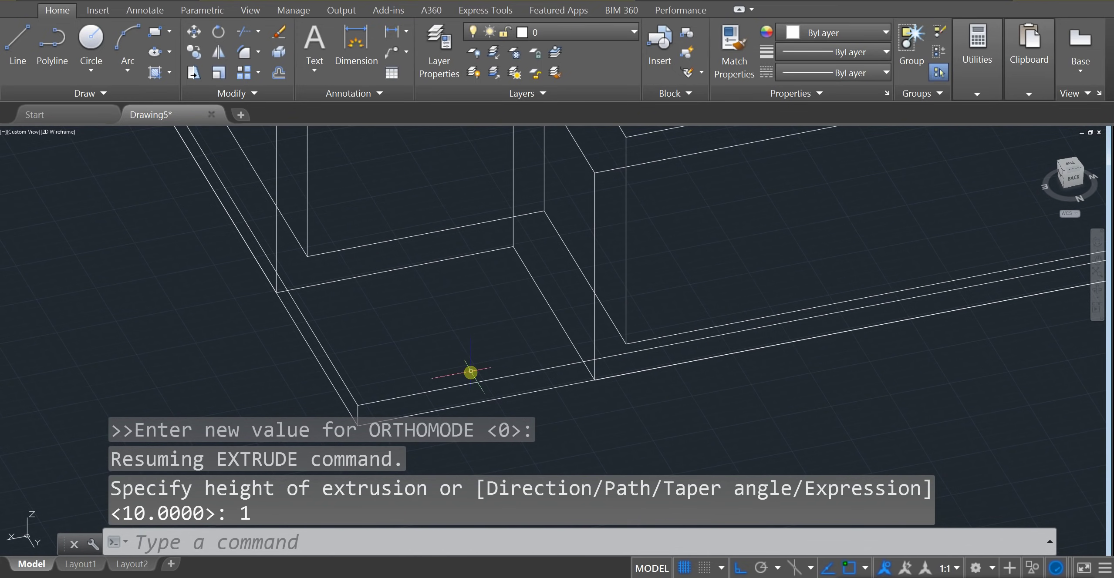
pyautogui.scroll(-5, 479, 365)
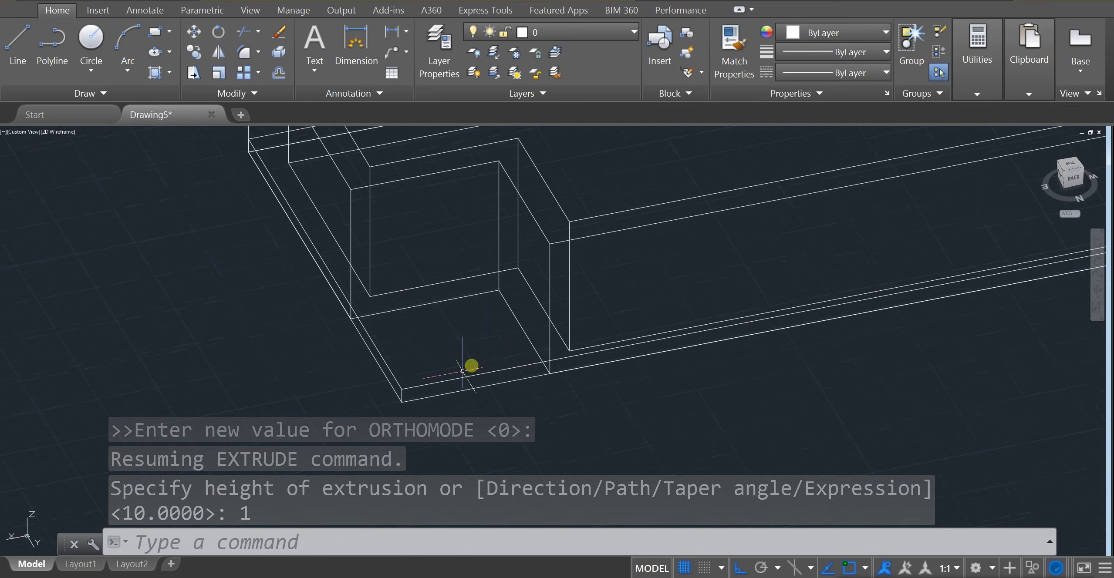
pyautogui.keyDown('shift'); pyautogui.moveTo(467, 364); pyautogui.dragTo(569, 323, button='middle'); pyautogui.keyUp('shift')
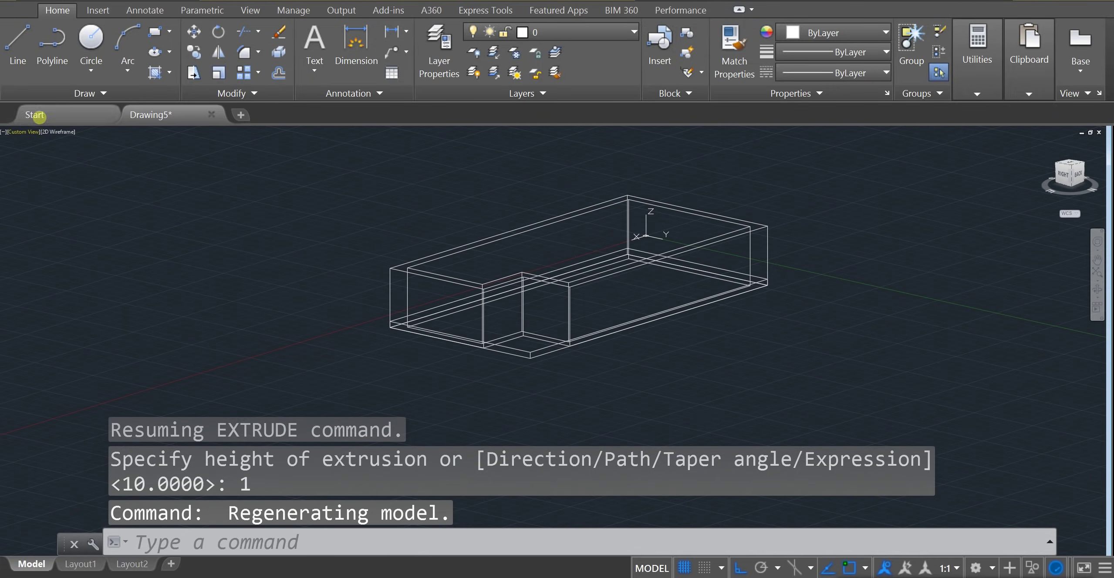
pyautogui.click(62, 131)
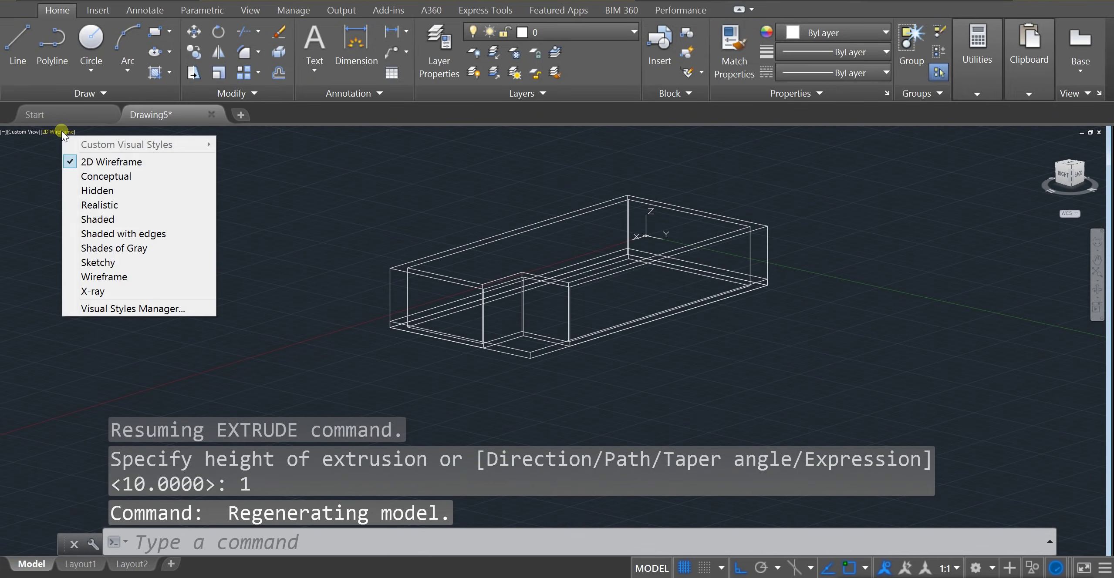
pyautogui.click(87, 205)
pyautogui.moveTo(393, 291)
pyautogui.keyDown('shift'); pyautogui.mouseDown(button='middle')
pyautogui.moveTo(443, 349)
pyautogui.moveTo(599, 364)
pyautogui.moveTo(502, 357)
pyautogui.moveTo(416, 376)
pyautogui.moveTo(517, 356)
pyautogui.moveTo(567, 309)
pyautogui.moveTo(691, 298)
pyautogui.mouseUp(button='middle'); pyautogui.keyUp('shift')
pyautogui.keyDown('shift'); pyautogui.moveTo(682, 360); pyautogui.dragTo(682, 333, button='middle'); pyautogui.keyUp('shift')
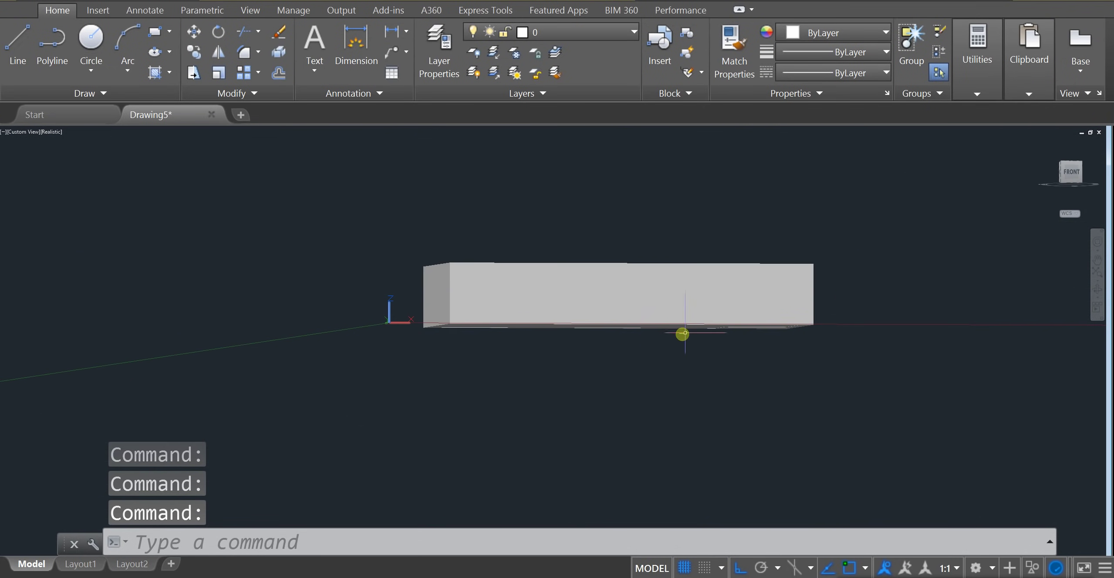
pyautogui.click(1073, 173)
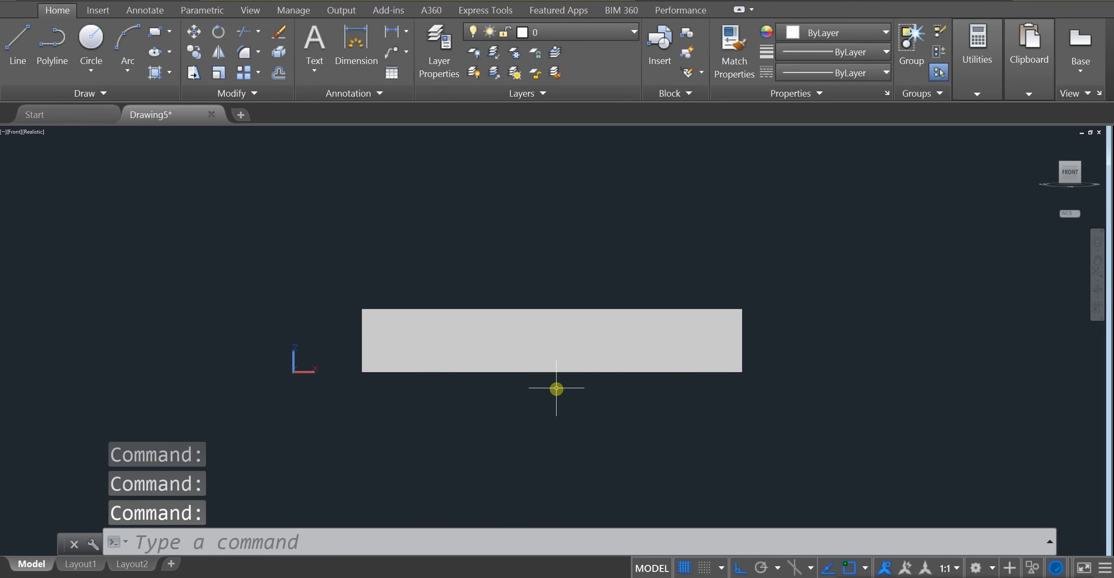
pyautogui.scroll(3, 556, 388)
pyautogui.click(39, 132)
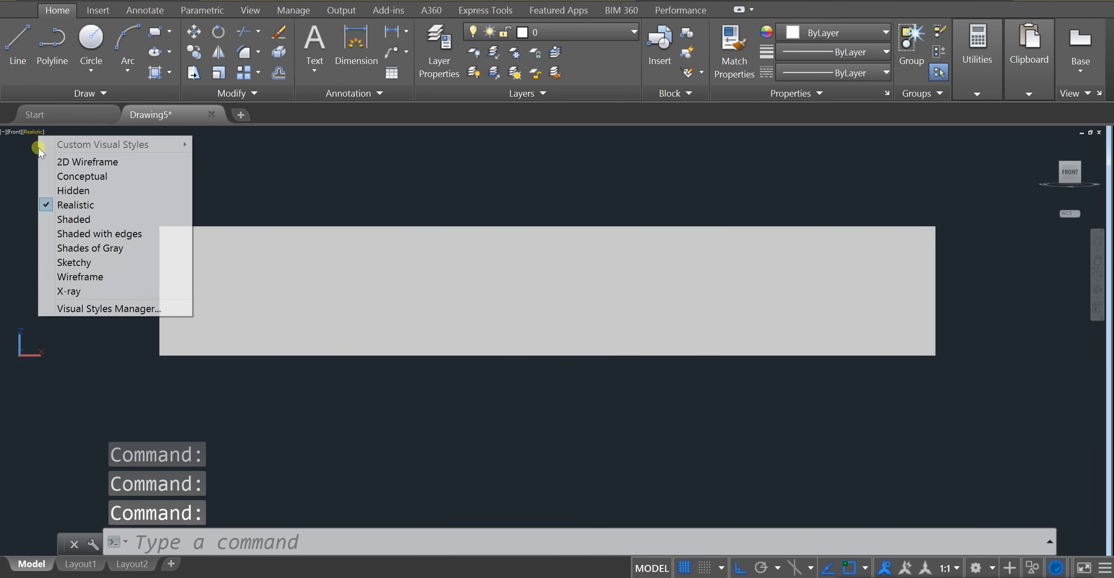
pyautogui.click(87, 162)
pyautogui.keyDown('shift'); pyautogui.moveTo(272, 240); pyautogui.dragTo(633, 347, button='middle'); pyautogui.keyUp('shift')
pyautogui.click(1079, 173)
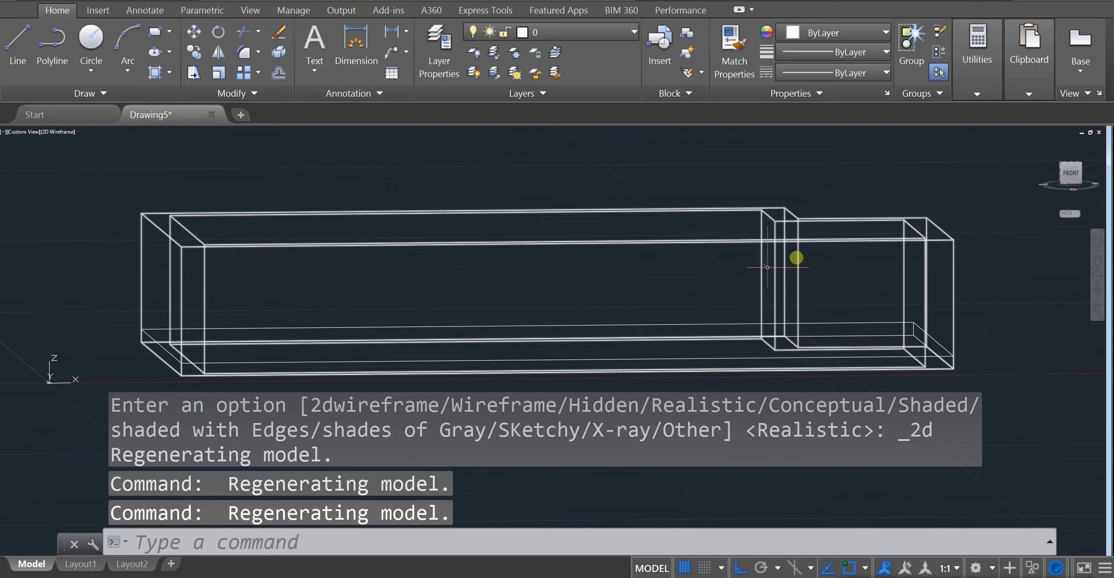
pyautogui.keyDown('shift'); pyautogui.moveTo(796, 256); pyautogui.dragTo(612, 332, button='middle'); pyautogui.keyUp('shift')
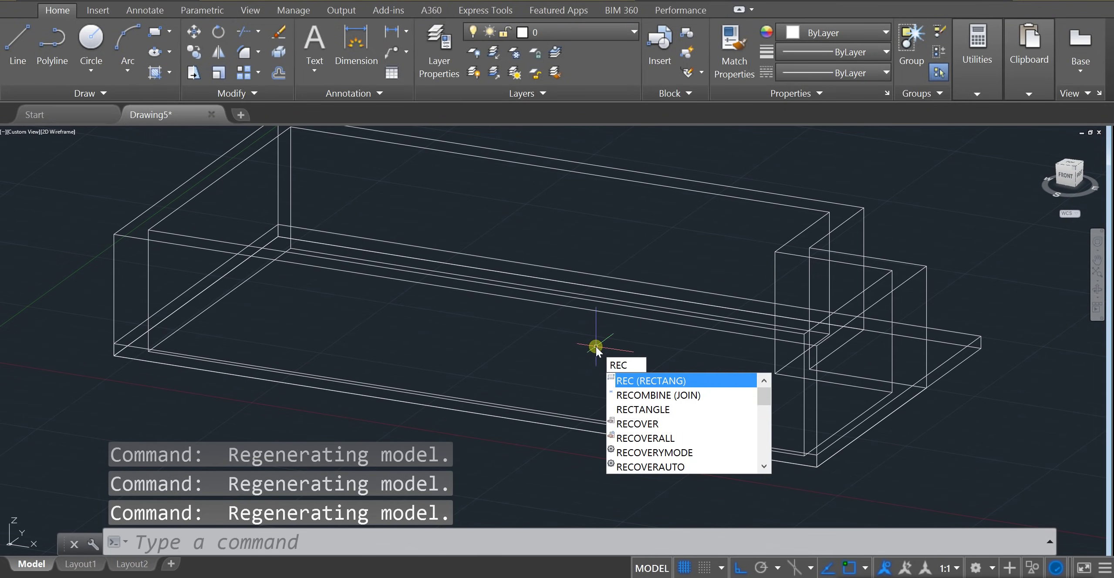
# Step: Draw a tall door rectangle rising from the bottom edge of the front wall
pyautogui.press('Return')
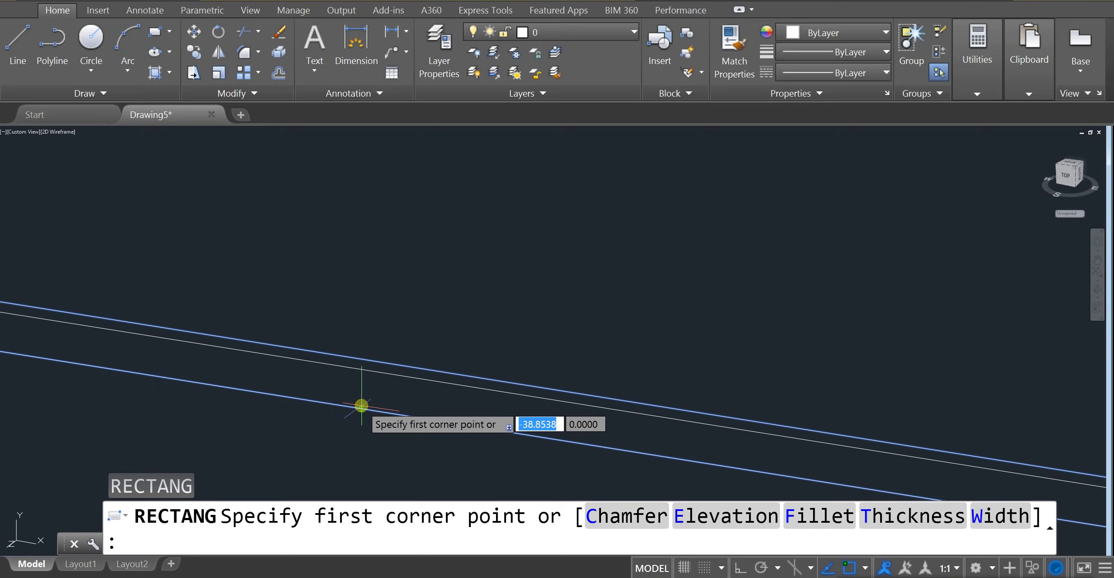
pyautogui.scroll(-5, 369, 410)
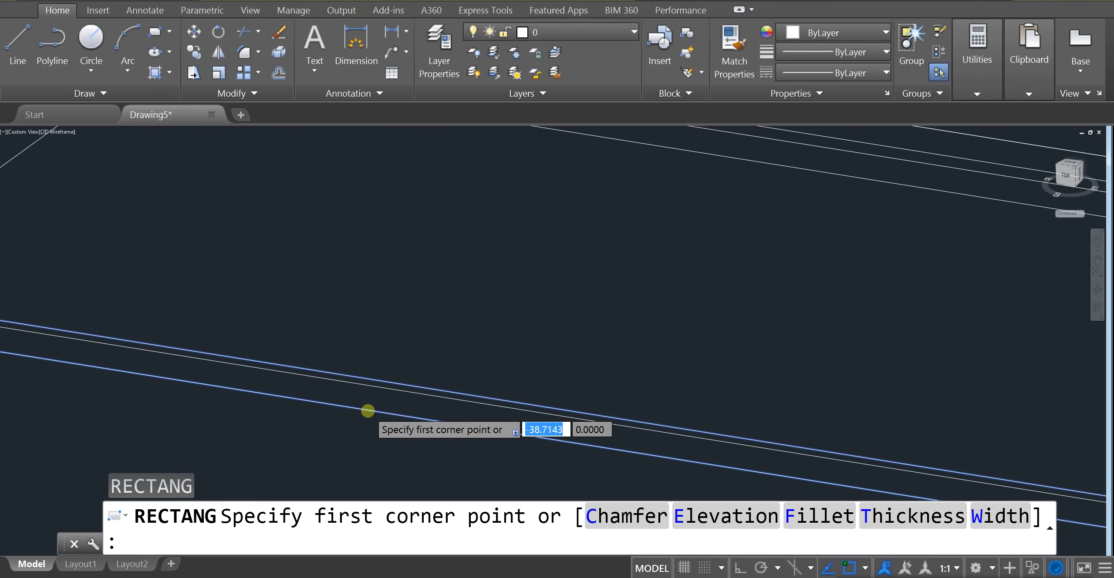
pyautogui.click(368, 410)
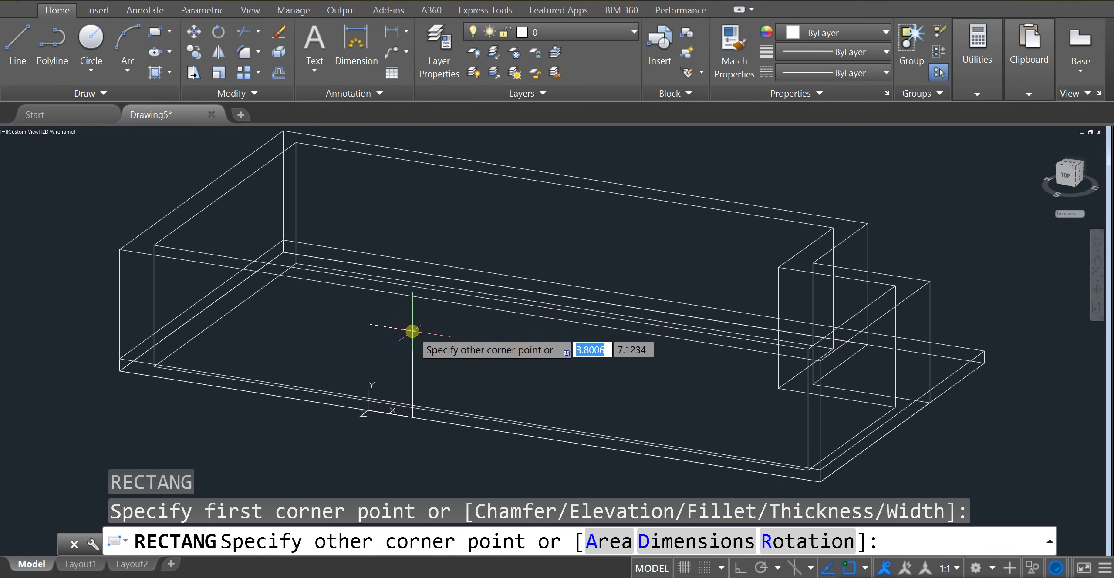
pyautogui.click(413, 331)
pyautogui.keyDown('shift'); pyautogui.moveTo(462, 450); pyautogui.dragTo(516, 420, button='middle'); pyautogui.keyUp('shift')
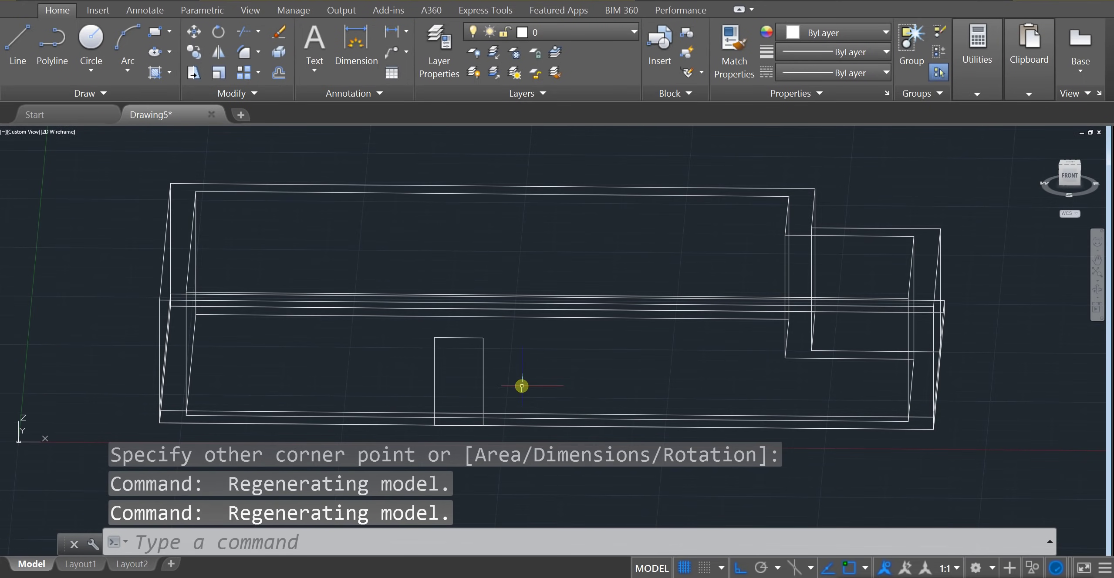
pyautogui.keyDown('shift'); pyautogui.moveTo(519, 384); pyautogui.dragTo(461, 419, button='middle'); pyautogui.keyUp('shift')
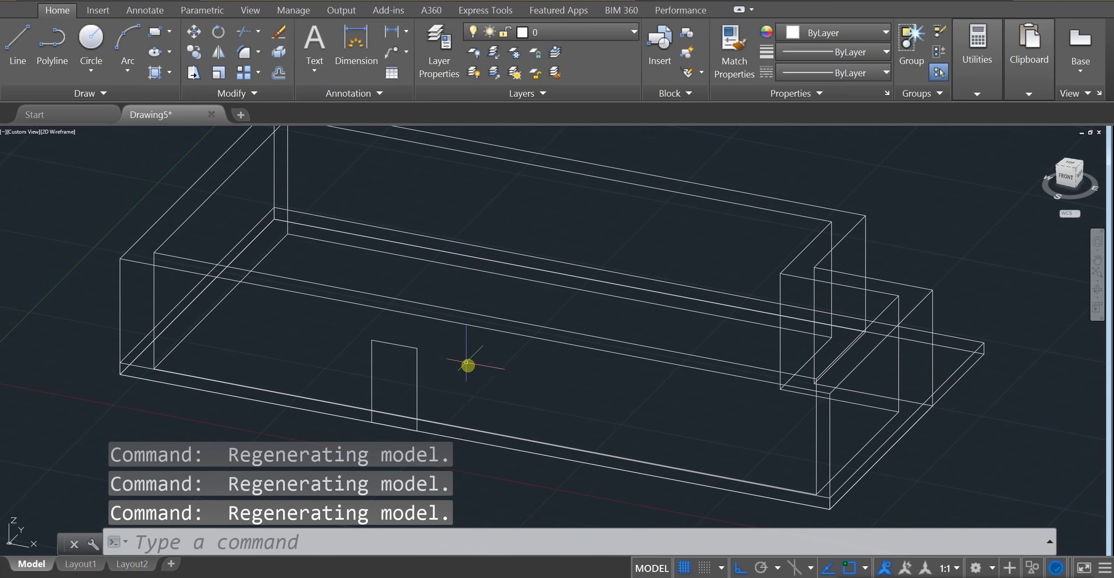
pyautogui.press('Escape')
pyautogui.press('Escape')
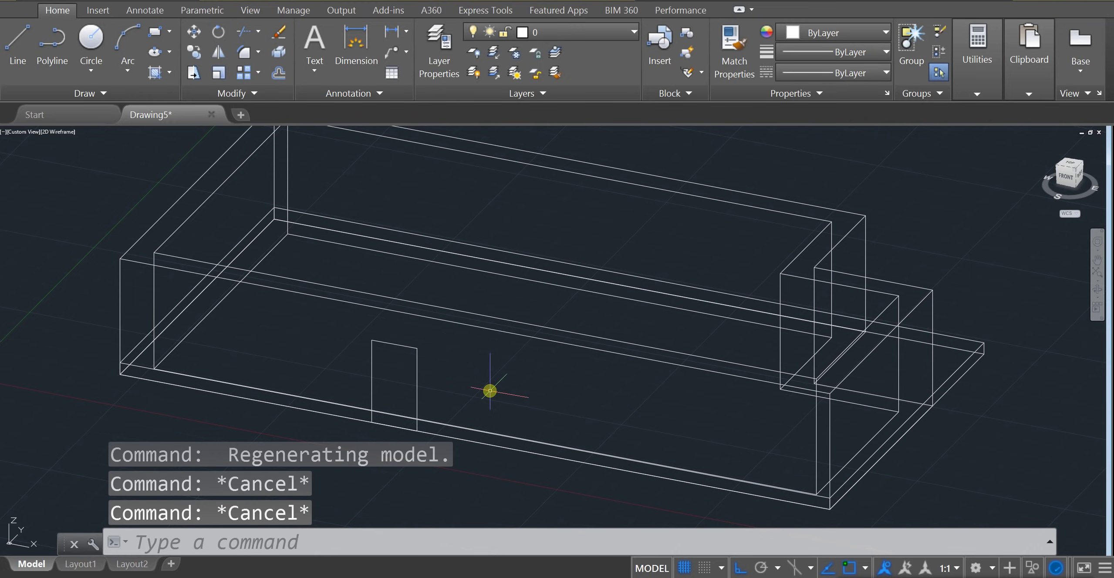
# Step: Draw a smaller raised window rectangle beside the door on the front wall
pyautogui.write('rec')
pyautogui.press('Return')
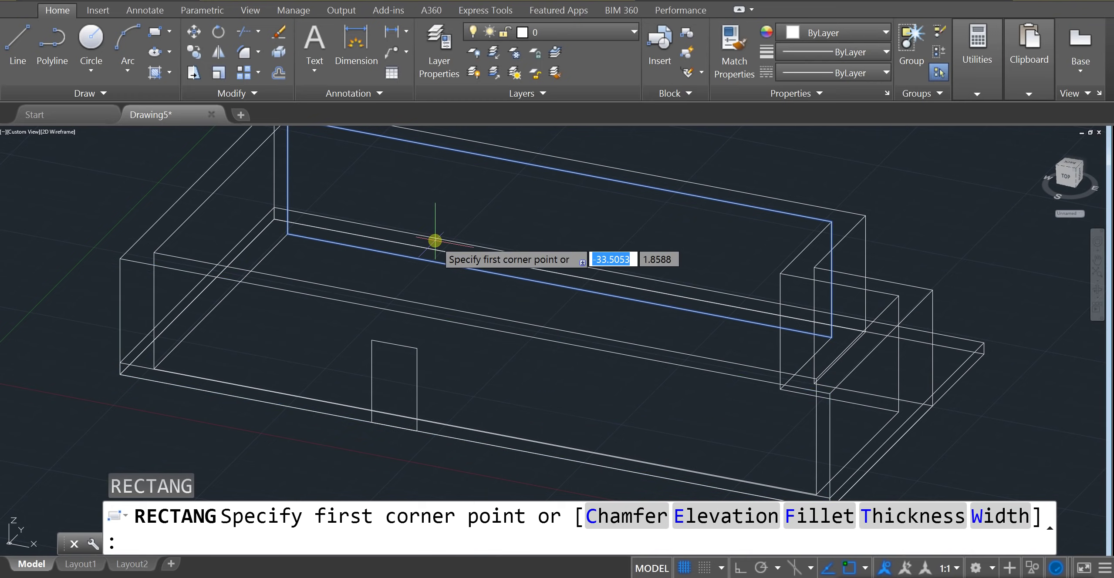
pyautogui.click(473, 398)
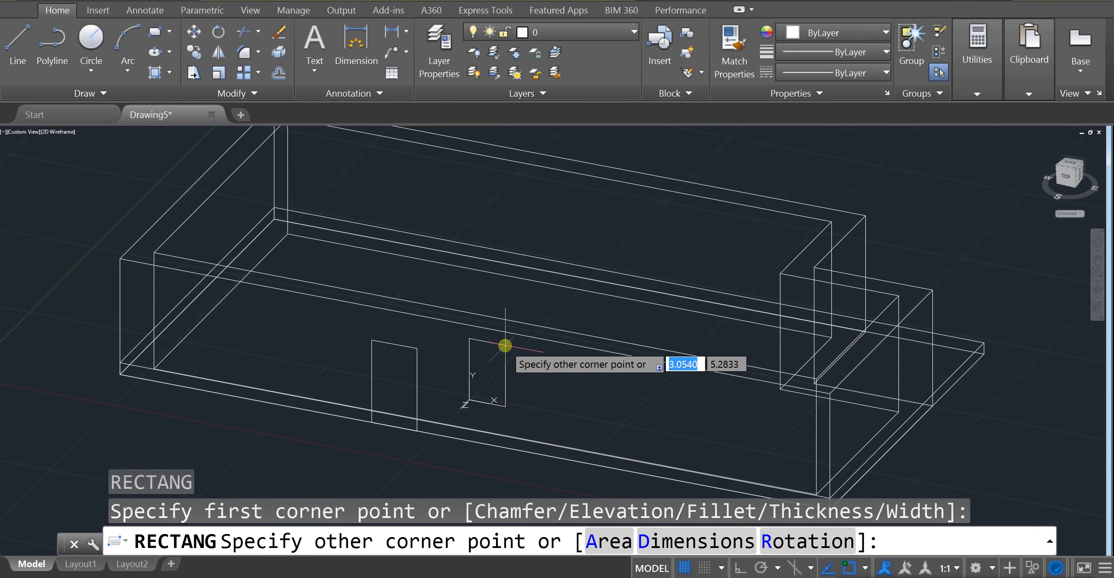
pyautogui.click(502, 347)
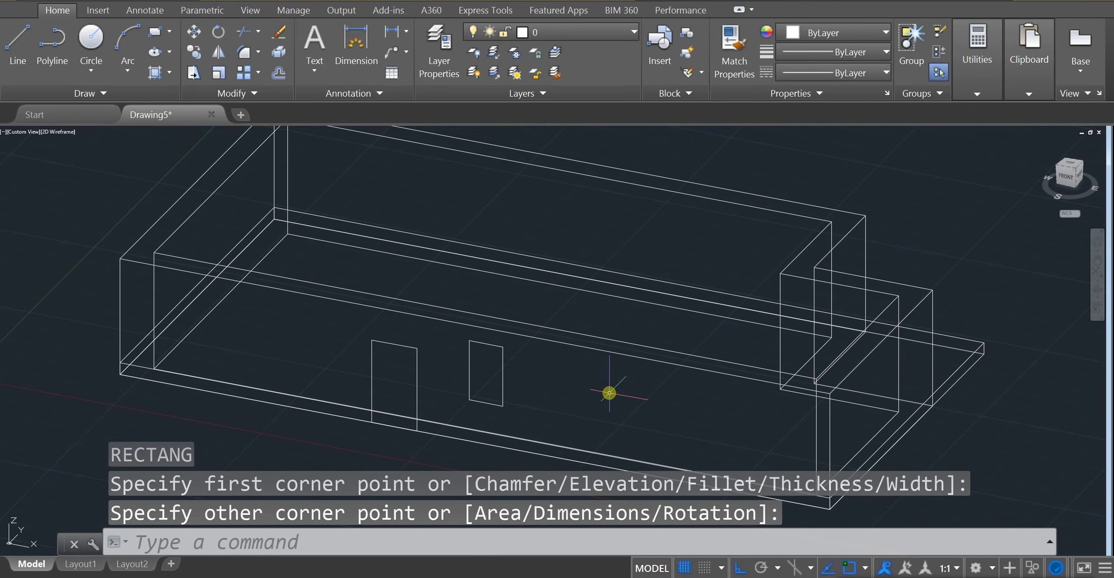
pyautogui.press('Escape')
pyautogui.press('Escape')
pyautogui.keyDown('shift'); pyautogui.moveTo(599, 387); pyautogui.dragTo(508, 326, button='middle'); pyautogui.keyUp('shift')
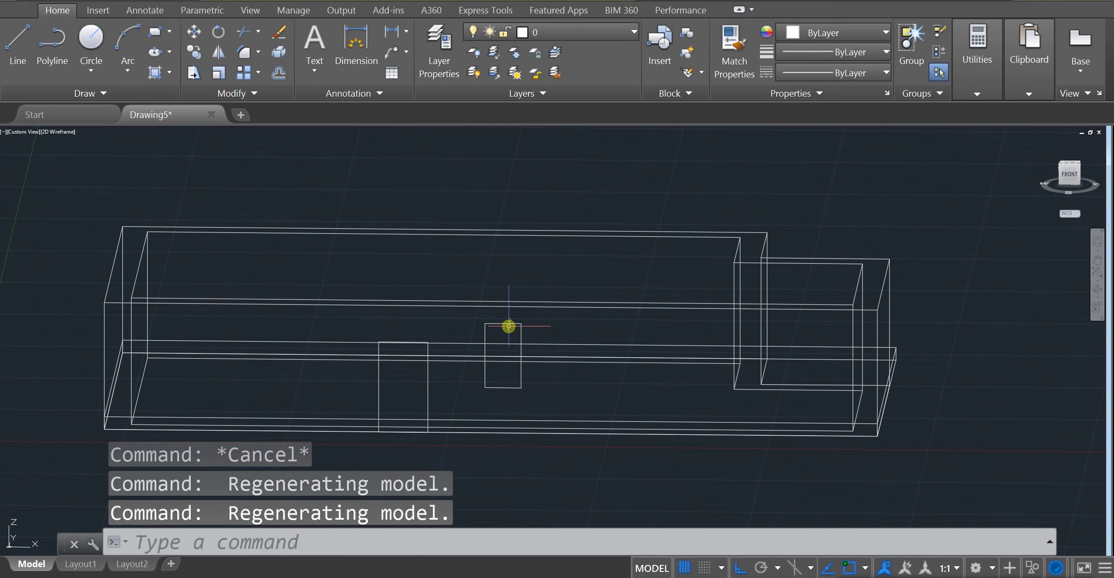
pyautogui.keyDown('shift'); pyautogui.moveTo(609, 408); pyautogui.dragTo(598, 417, button='middle'); pyautogui.keyUp('shift')
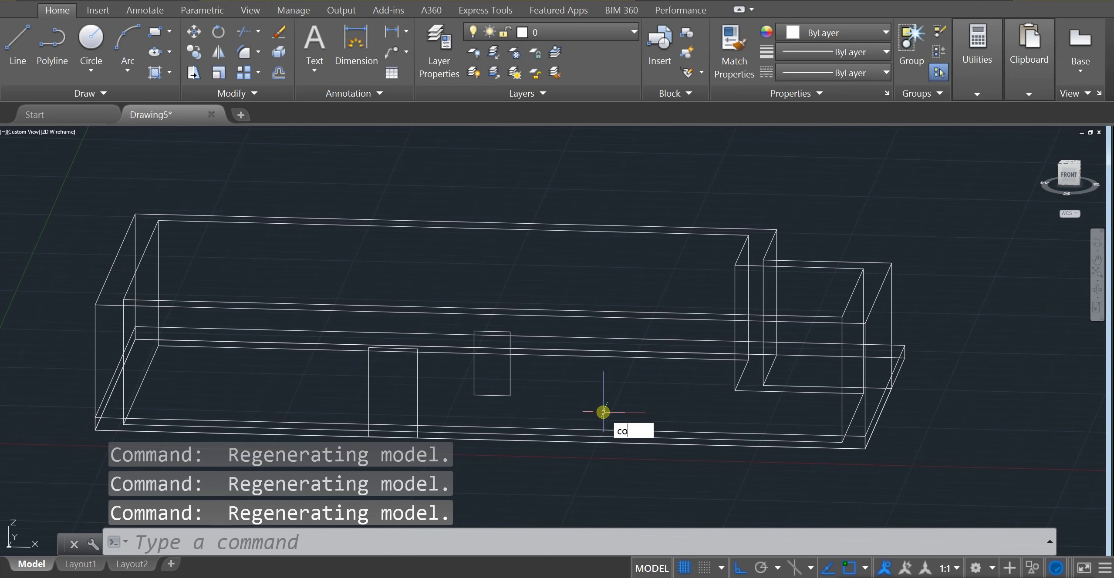
# Step: Copy the window outline twice to the right, then undo the copies and cancel
pyautogui.press('Return')
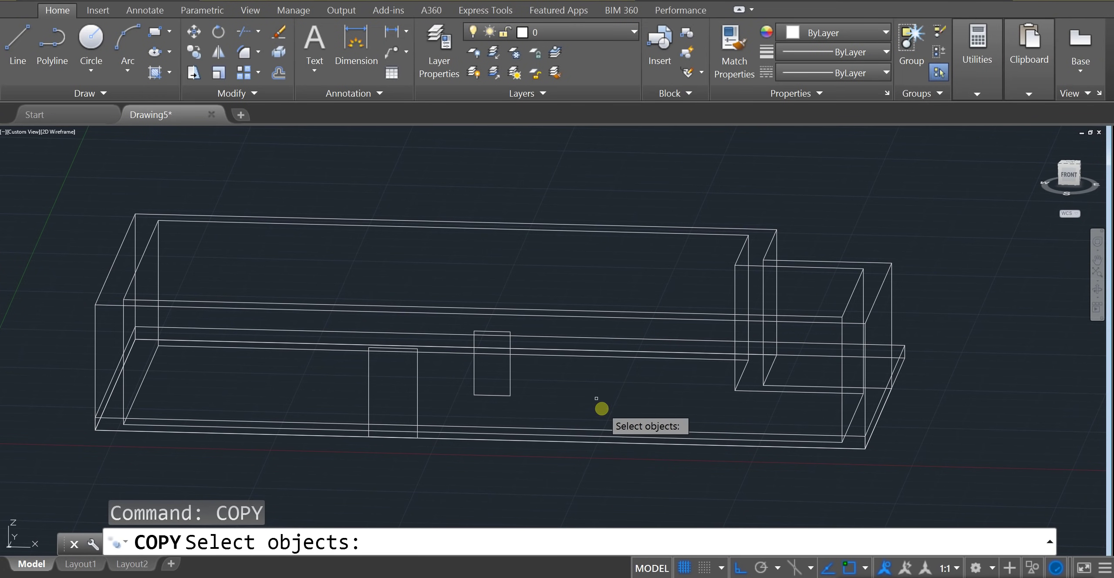
pyautogui.click(498, 333)
pyautogui.press('Return')
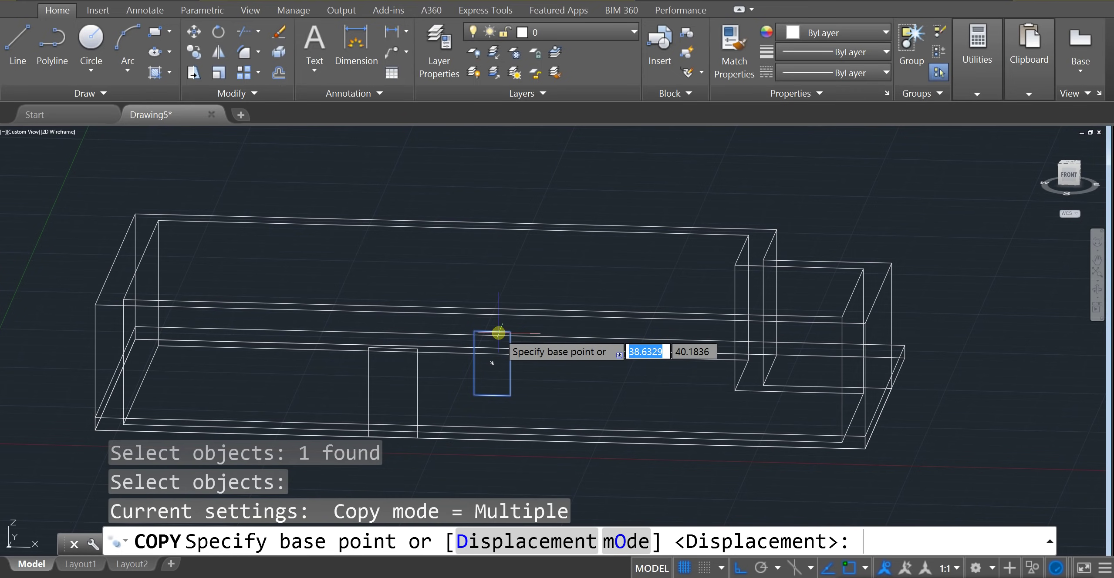
pyautogui.scroll(5, 503, 331)
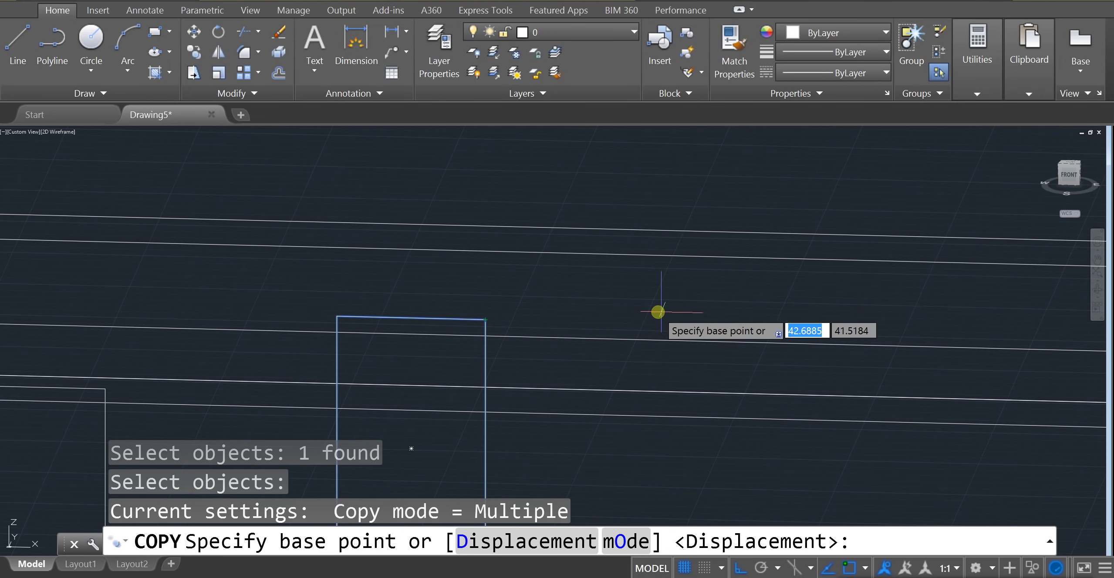
pyautogui.scroll(-5, 709, 335)
pyautogui.moveTo(699, 344); pyautogui.dragTo(644, 379, button='middle')
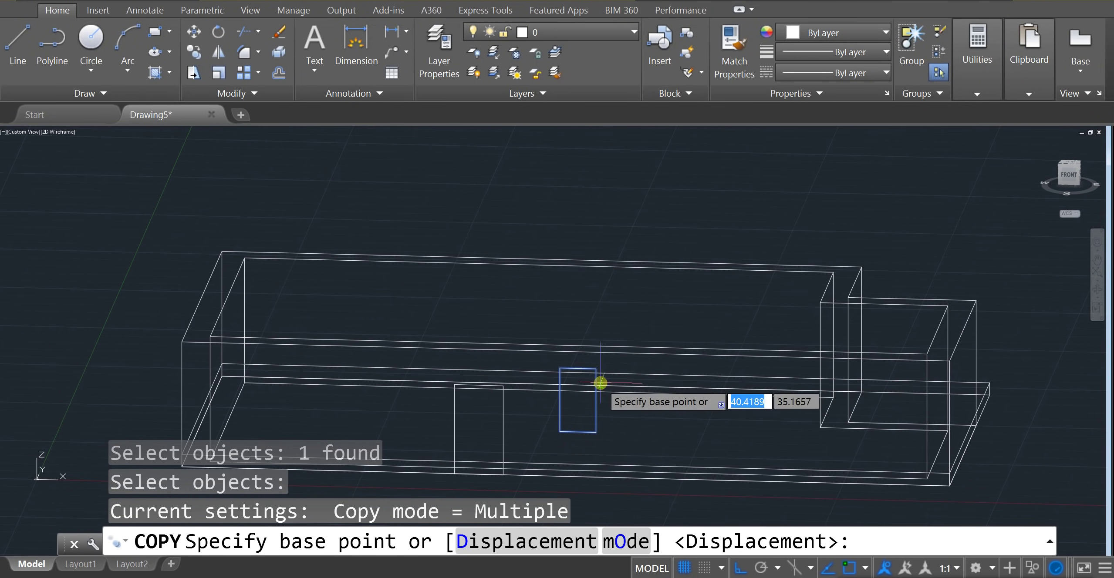
pyautogui.click(596, 365)
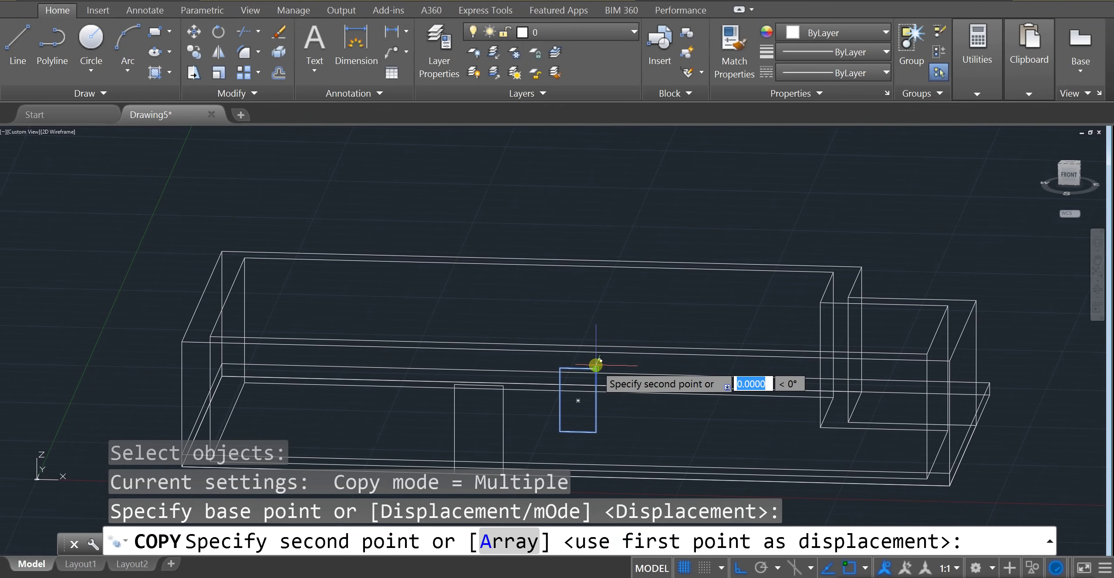
pyautogui.click(690, 375)
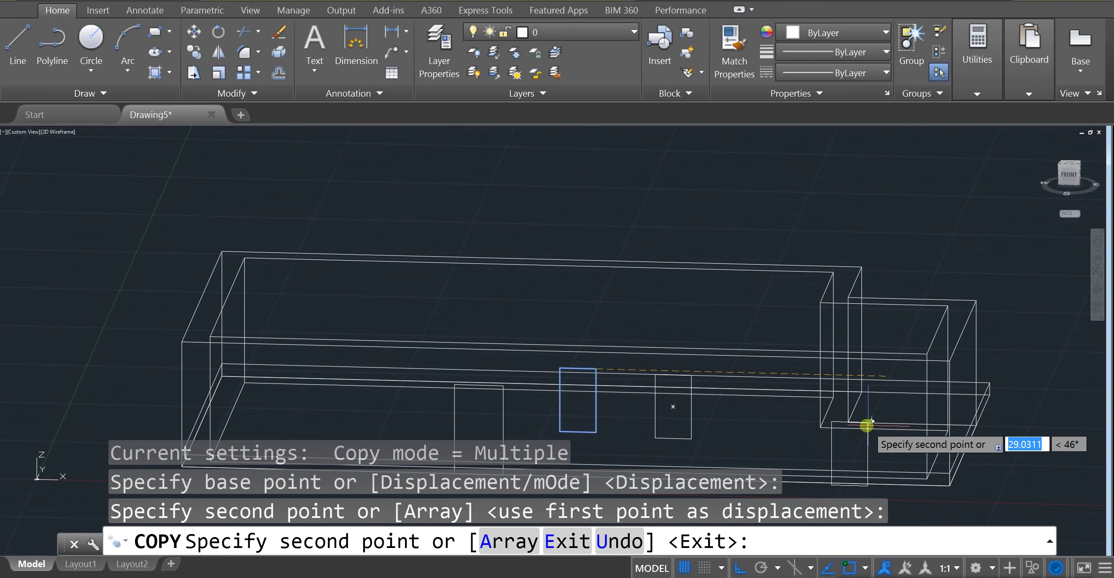
pyautogui.click(752, 393)
pyautogui.keyDown('shift'); pyautogui.moveTo(791, 415); pyautogui.dragTo(610, 446, button='middle'); pyautogui.keyUp('shift')
pyautogui.keyDown('shift'); pyautogui.moveTo(512, 454); pyautogui.dragTo(618, 366, button='middle'); pyautogui.keyUp('shift')
pyautogui.hotkey('ctrl', 'z')
pyautogui.hotkey('ctrl', 'z')
pyautogui.hotkey('ctrl', 'z')
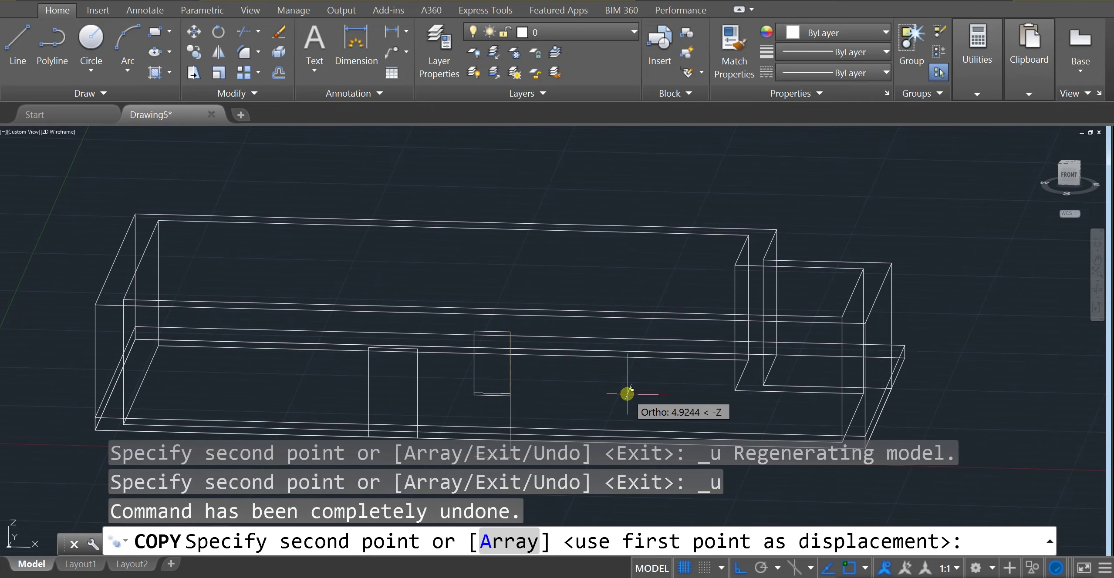
pyautogui.press('Escape')
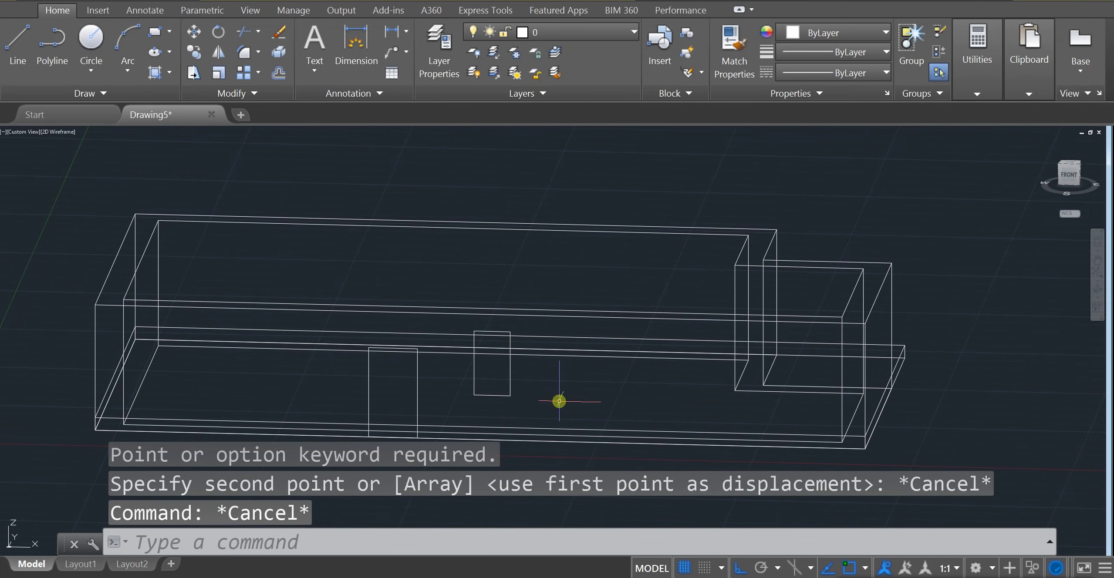
# Step: Restart copying the window outline, using its corner as the base point
pyautogui.keyDown('shift'); pyautogui.moveTo(559, 401); pyautogui.dragTo(529, 343, button='middle'); pyautogui.keyUp('shift')
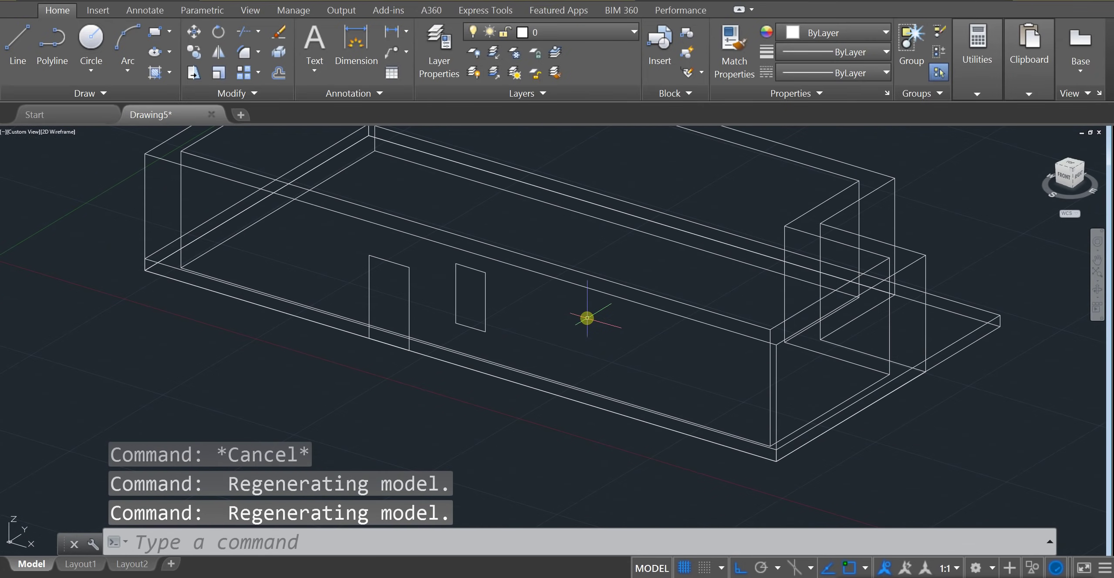
pyautogui.press('Return')
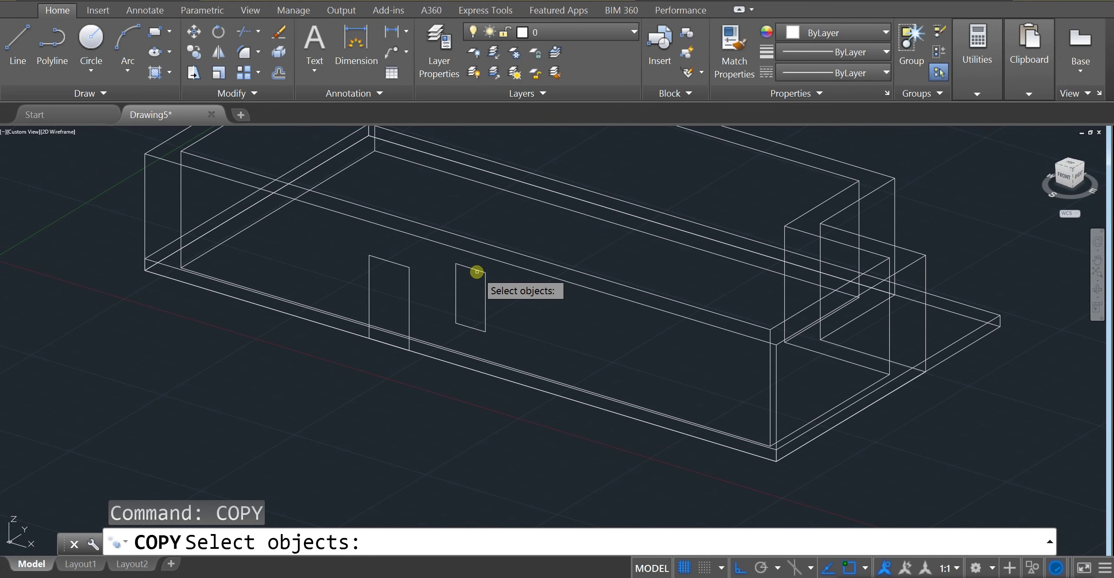
pyautogui.click(475, 268)
pyautogui.press('Return')
pyautogui.click(486, 272)
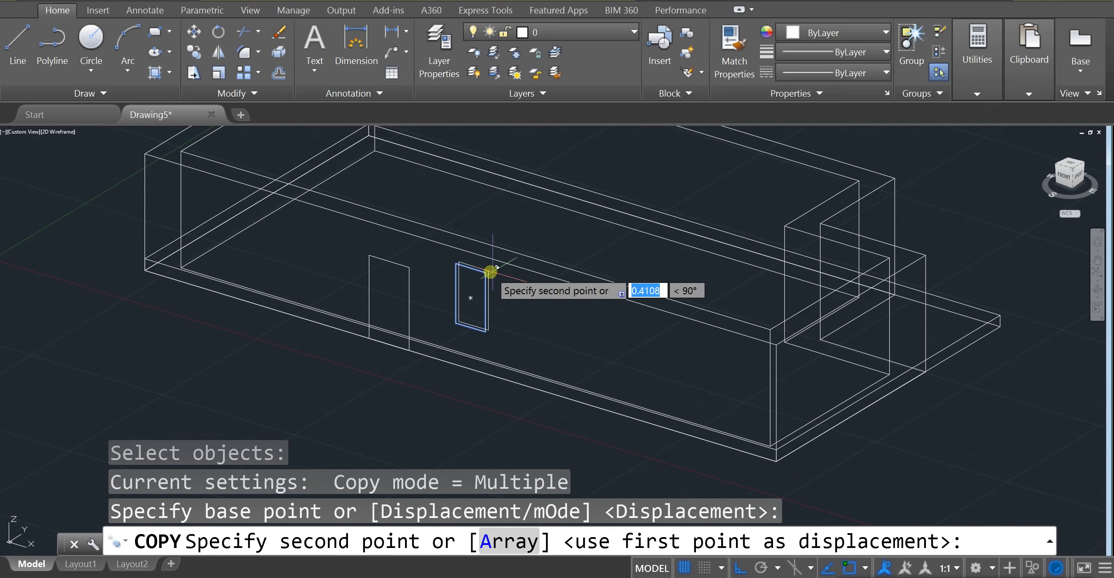